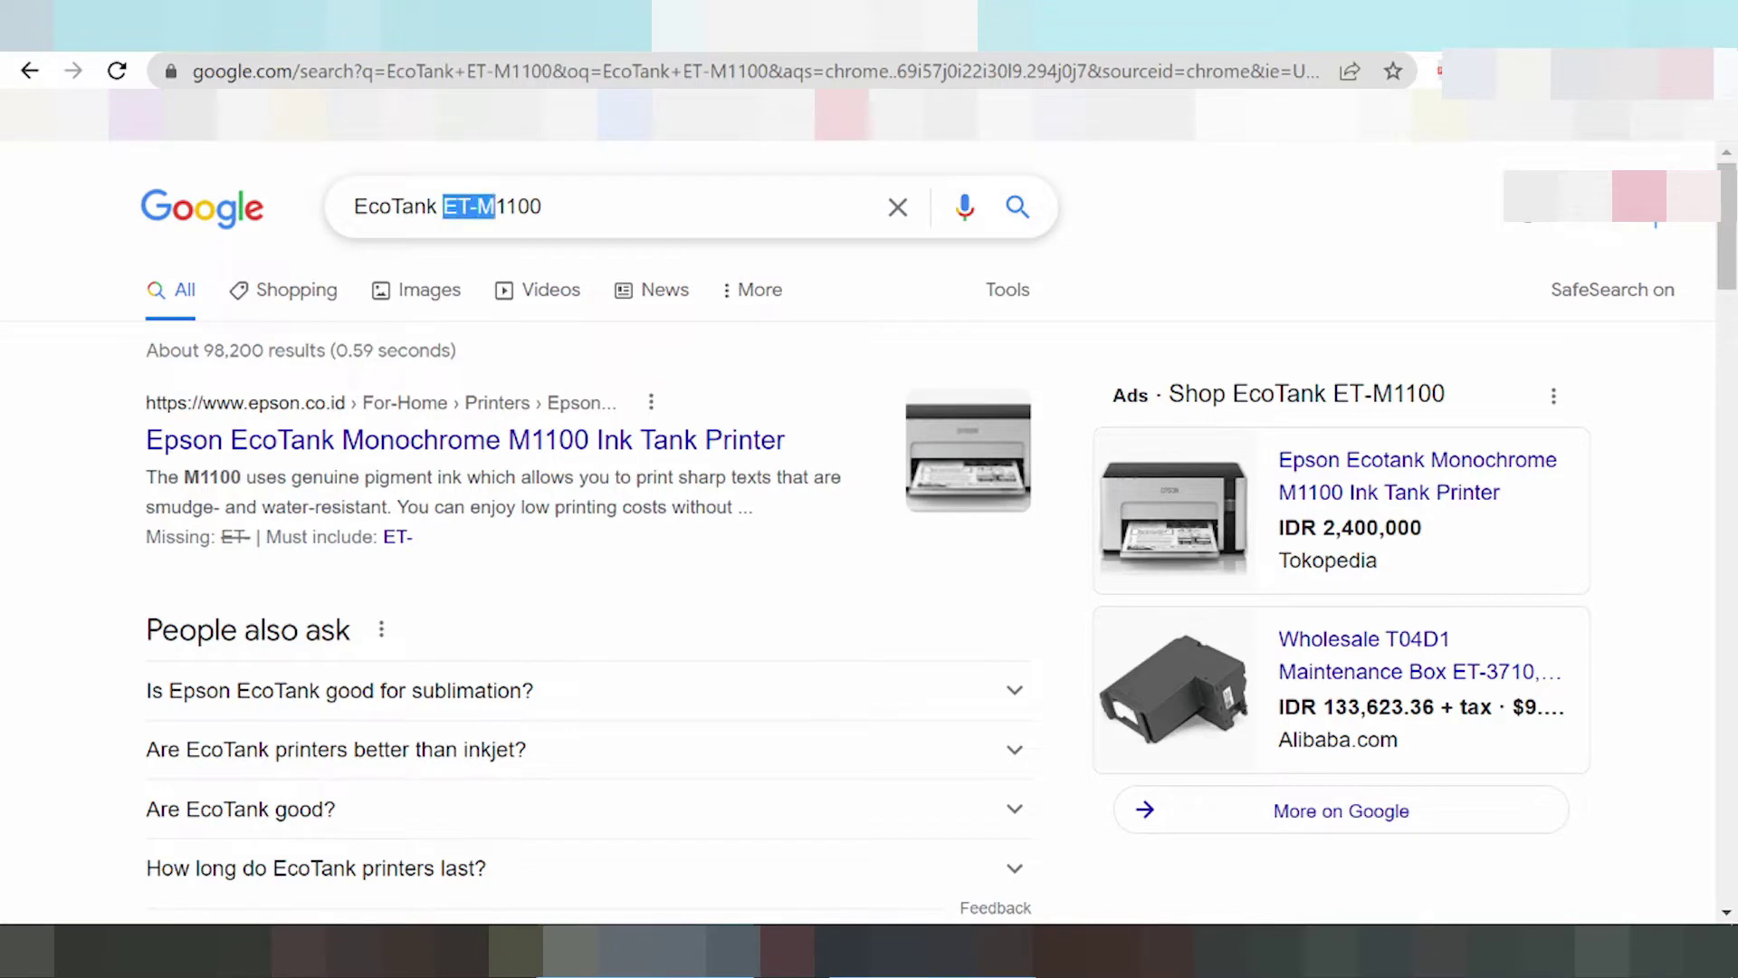
Extend the Google search to "EcoTank ET-M1100 driver download" and run it
click(544, 206)
text(d)
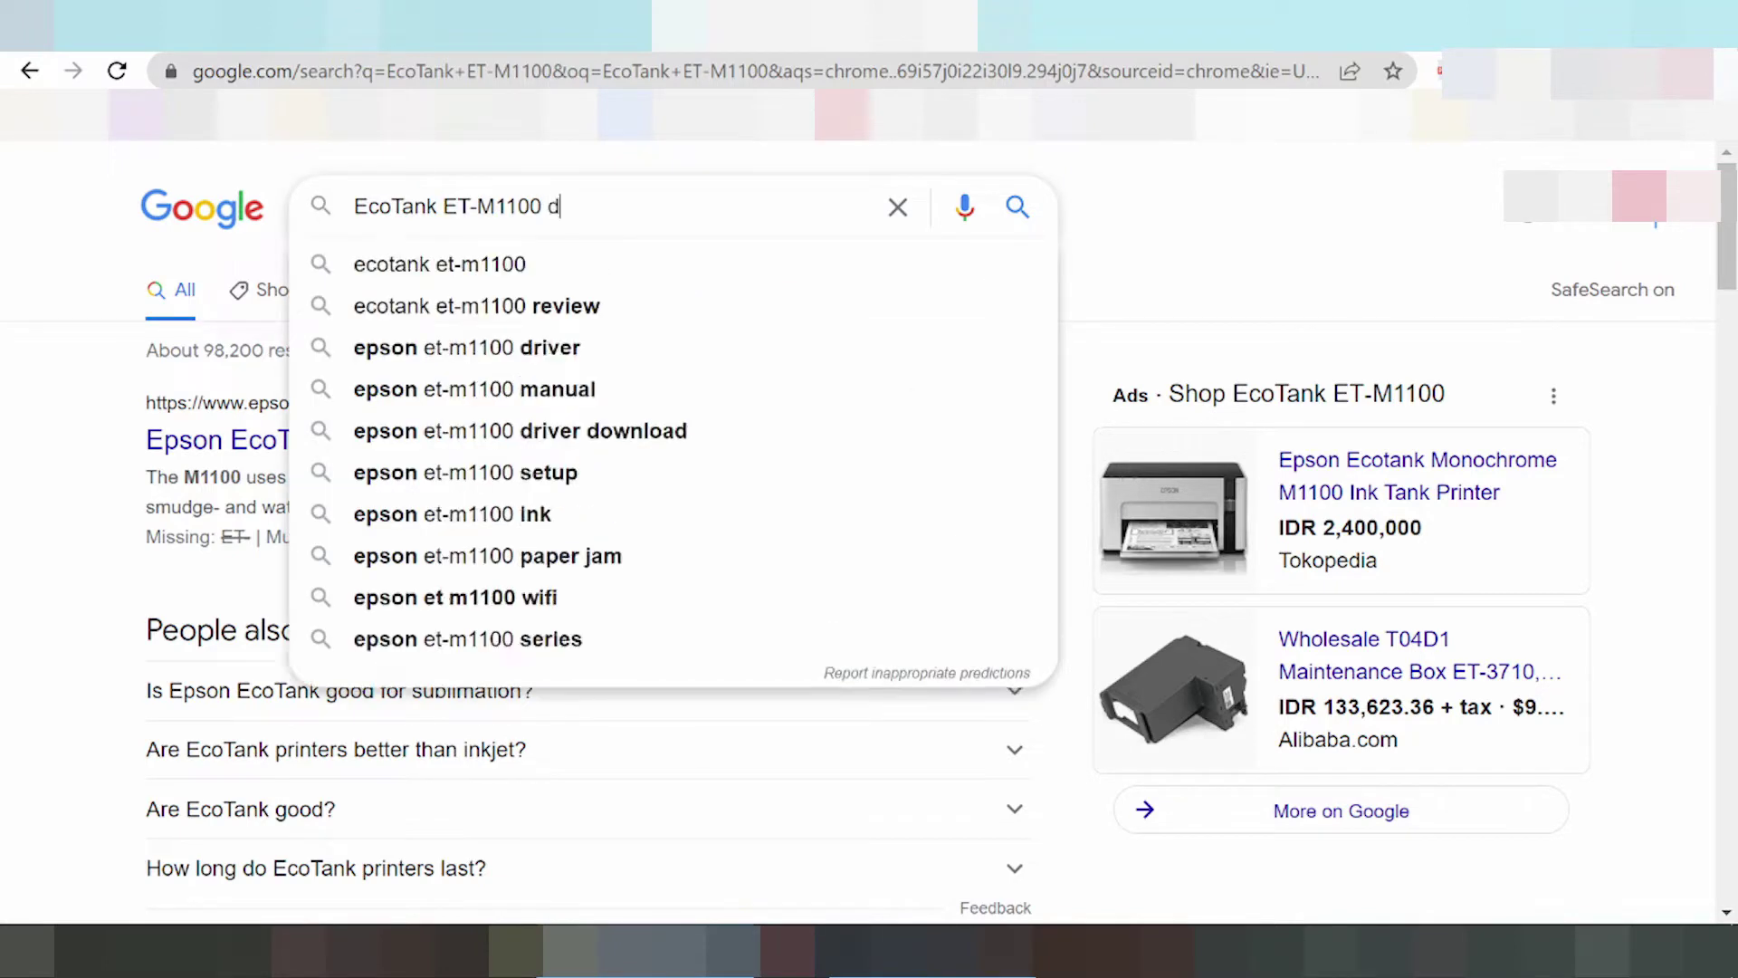
text(river dow)
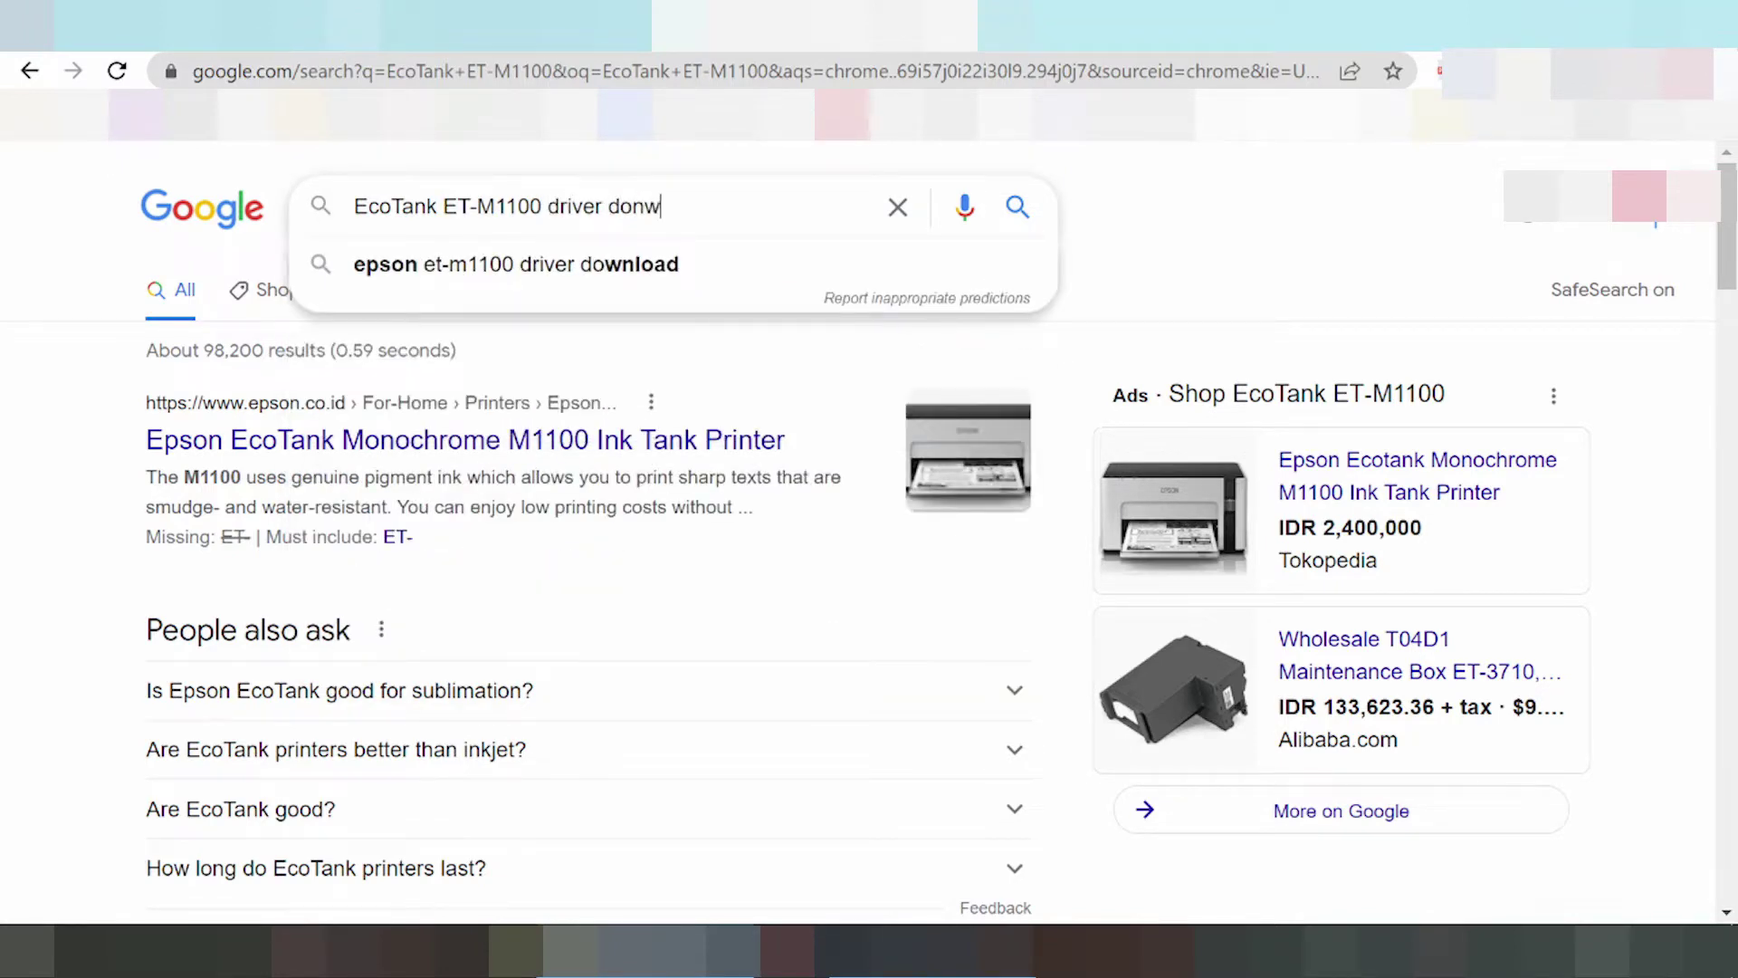
text(nload)
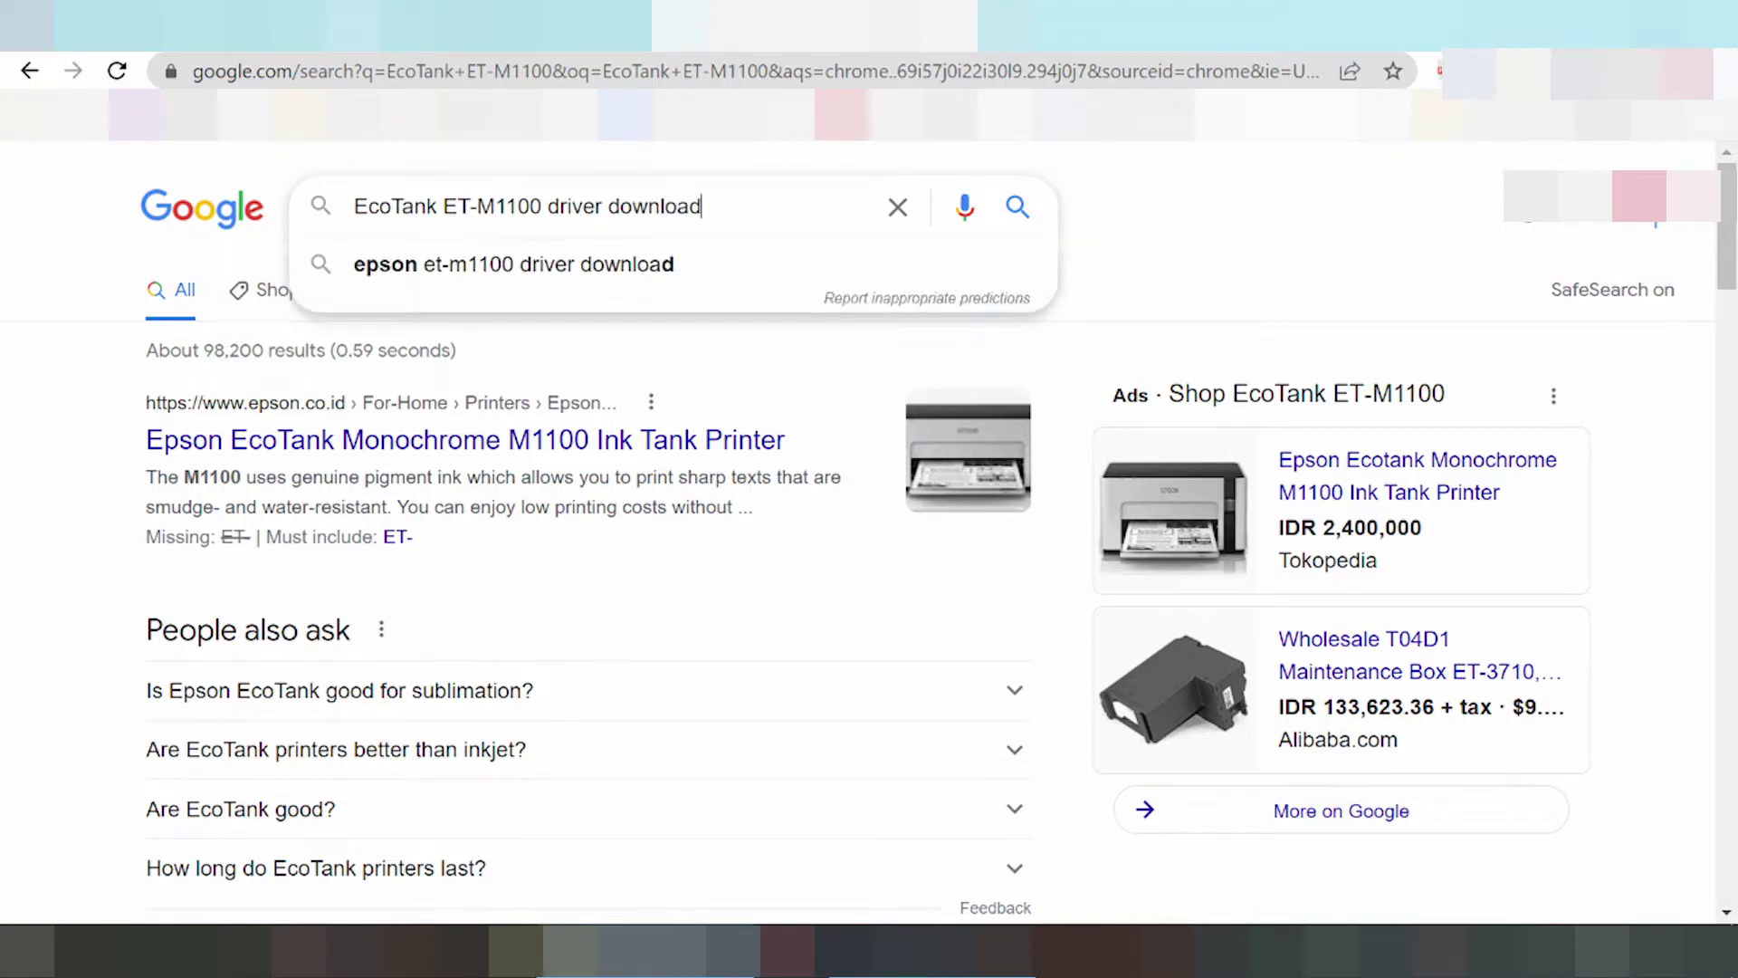
key(Return)
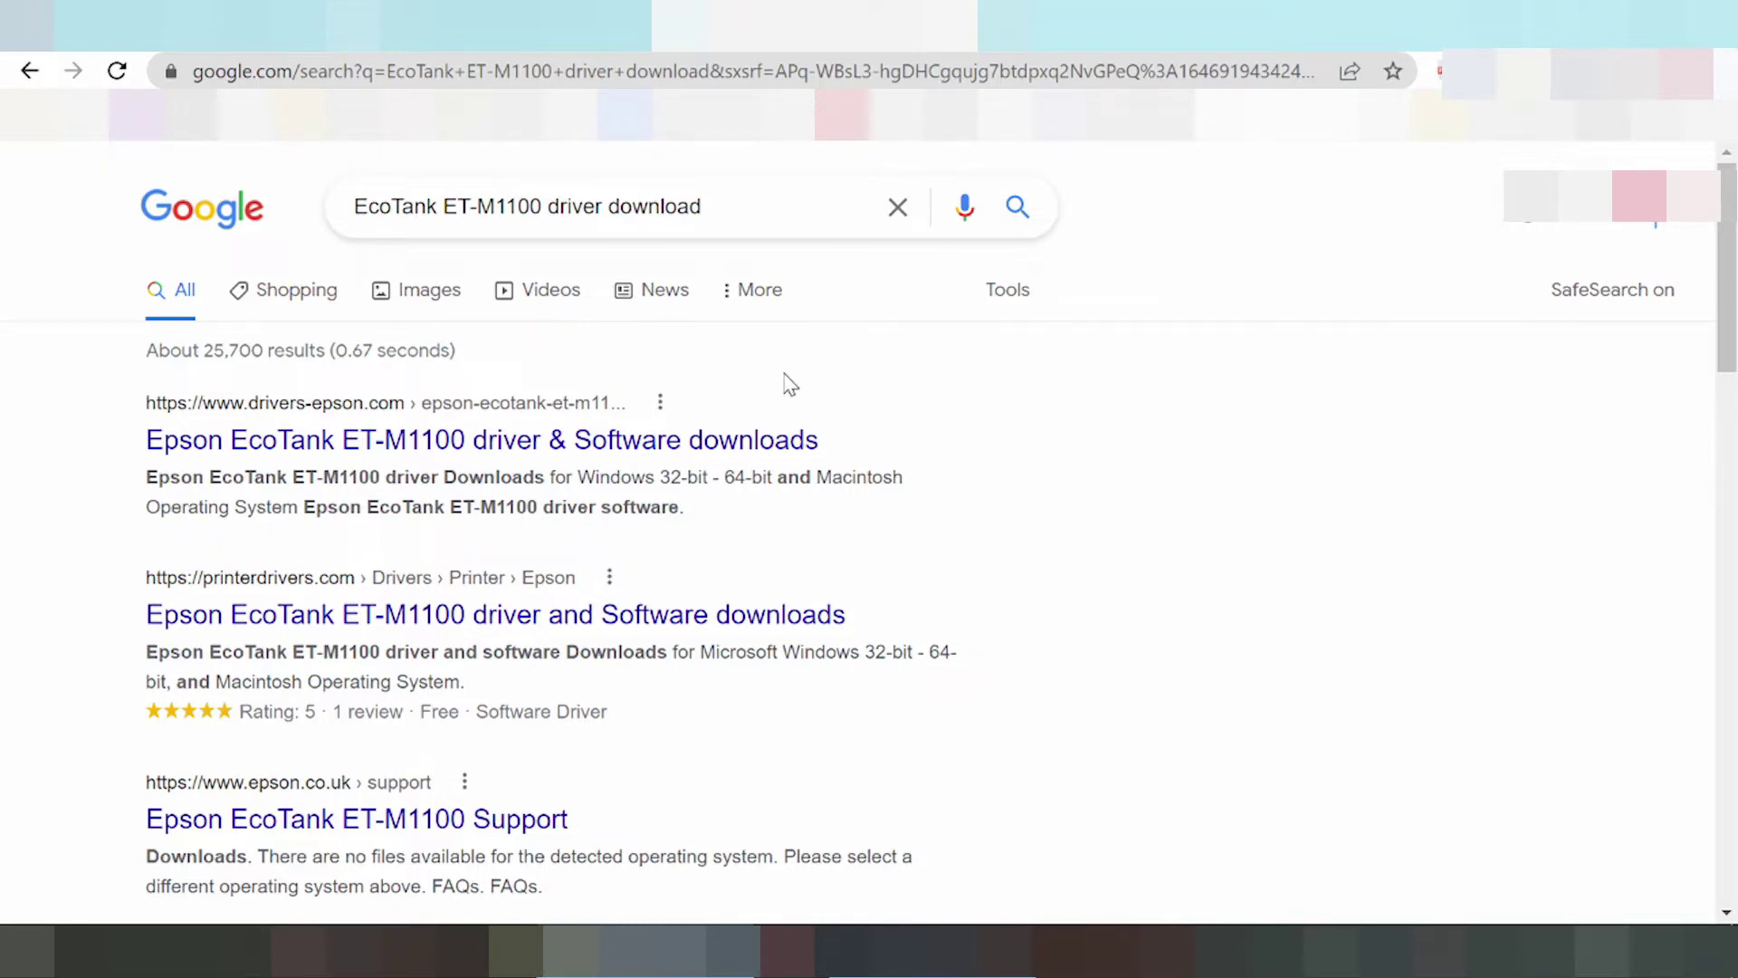
Look through the search results and open the "Epson EcoTank ET-M1100 Support" page on epson.co.uk
scroll(801, 385, down, 3)
scroll(801, 380, down, 2)
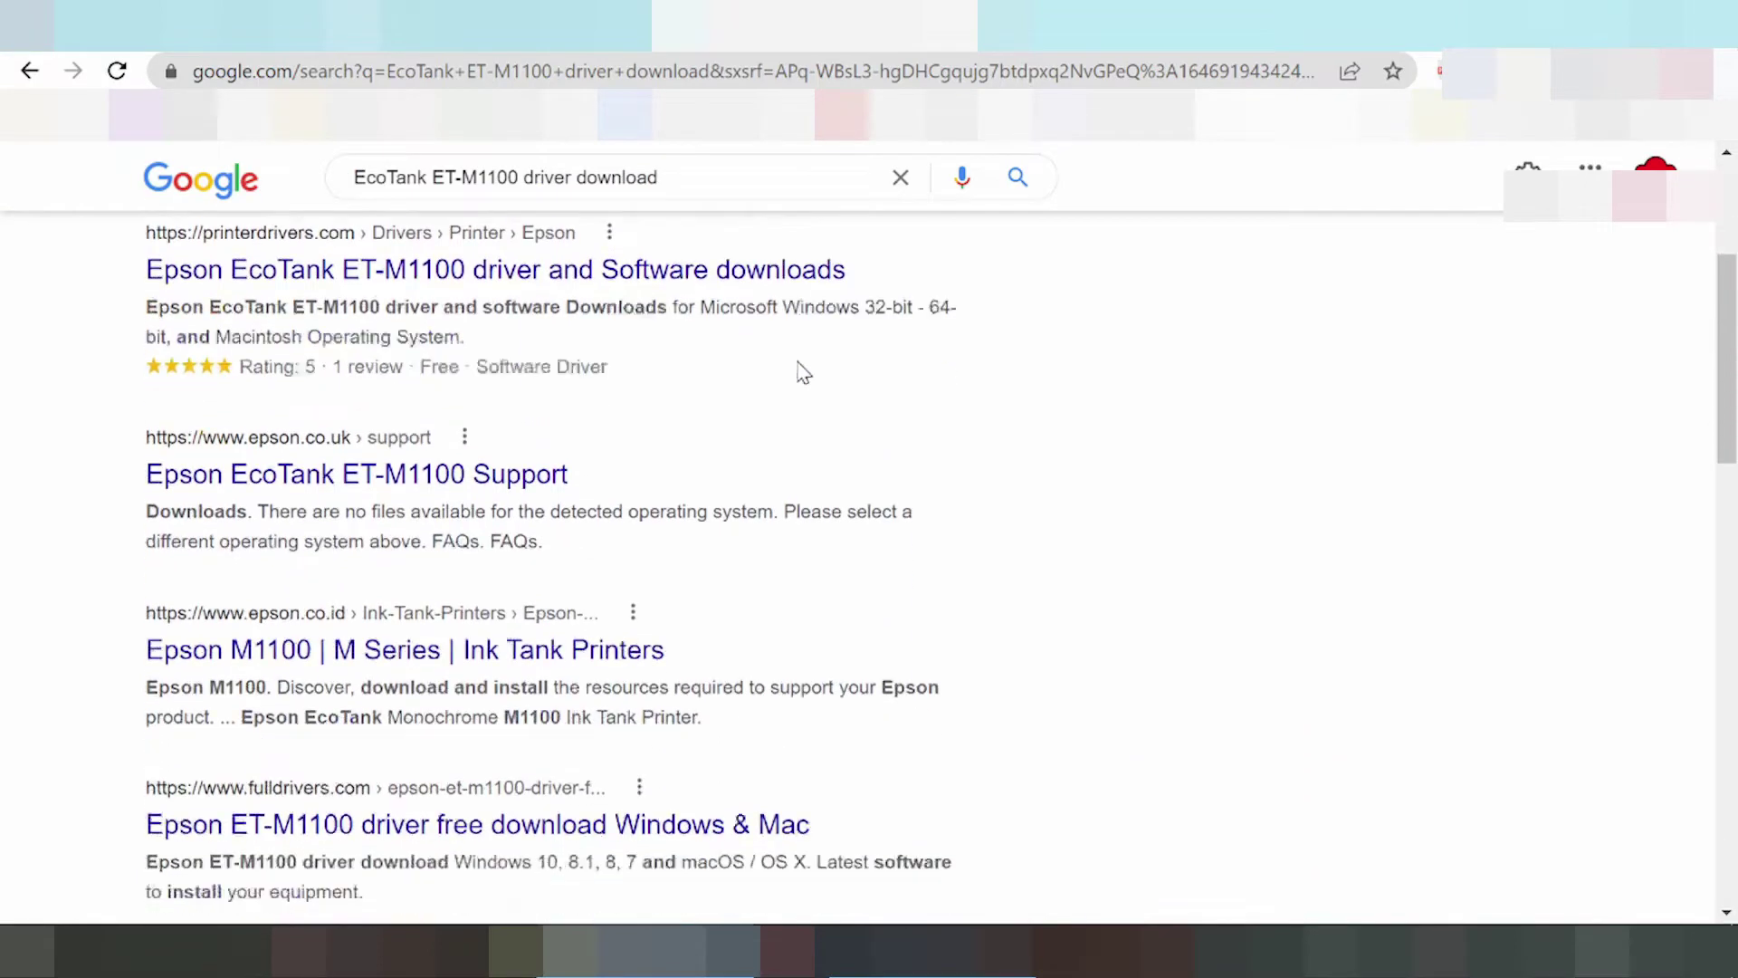
scroll(801, 369, down, 7)
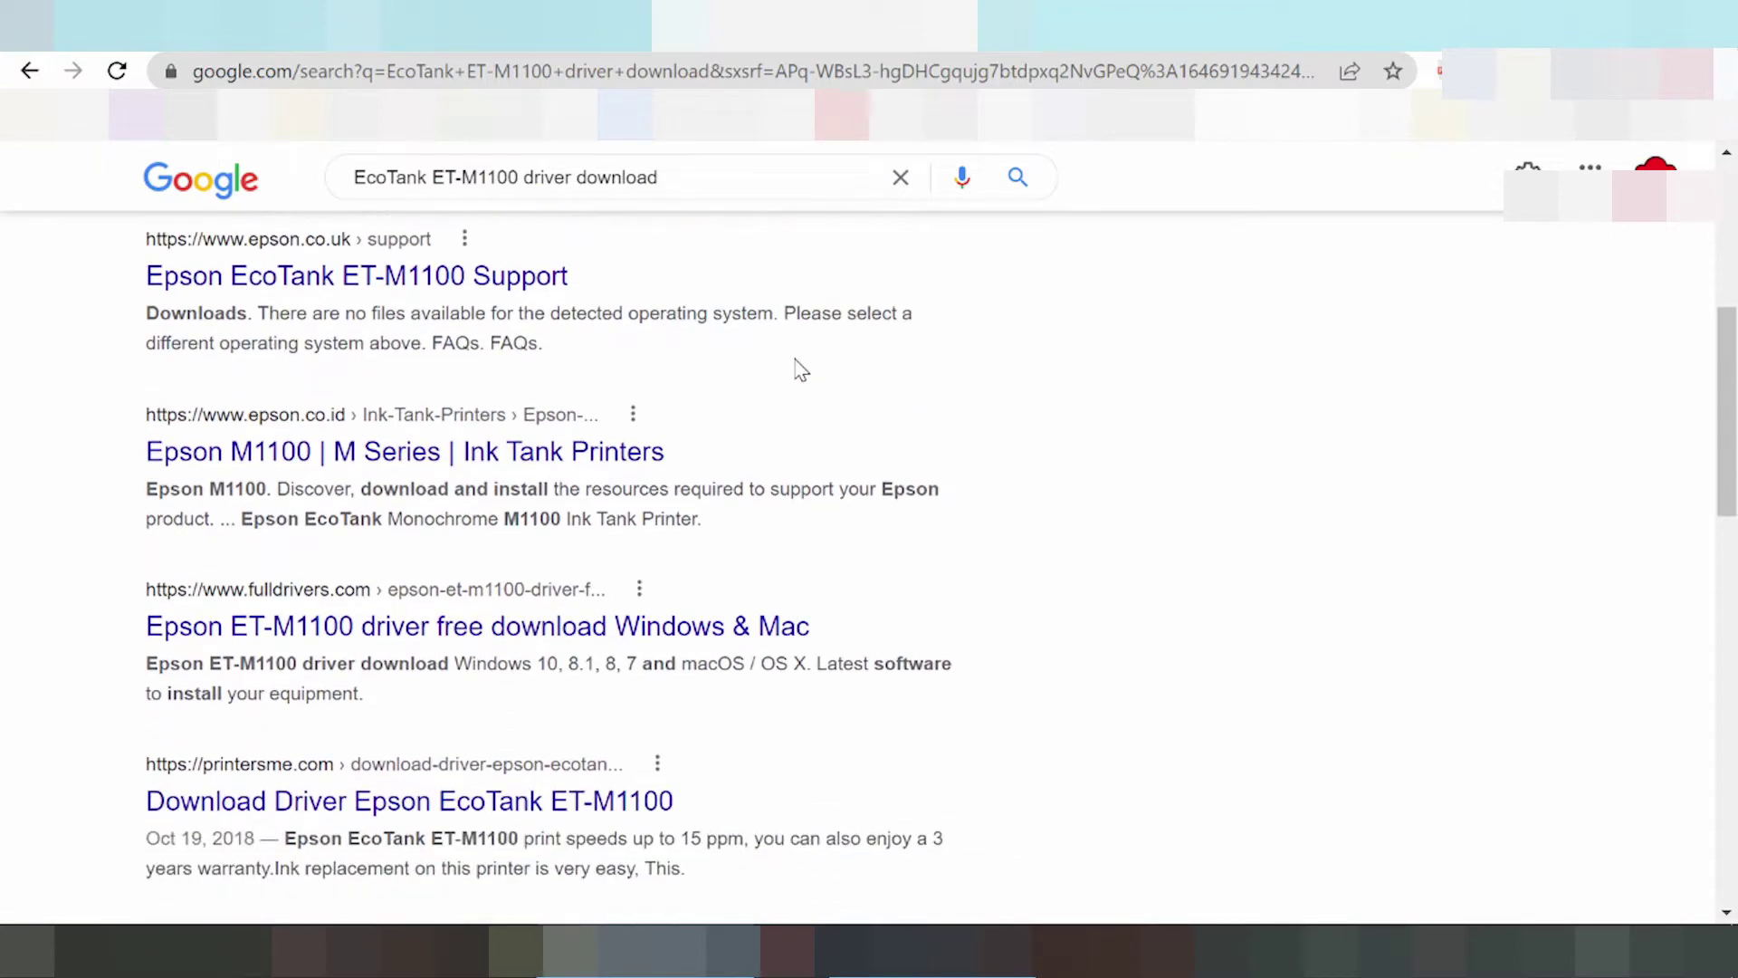
scroll(801, 369, down, 3)
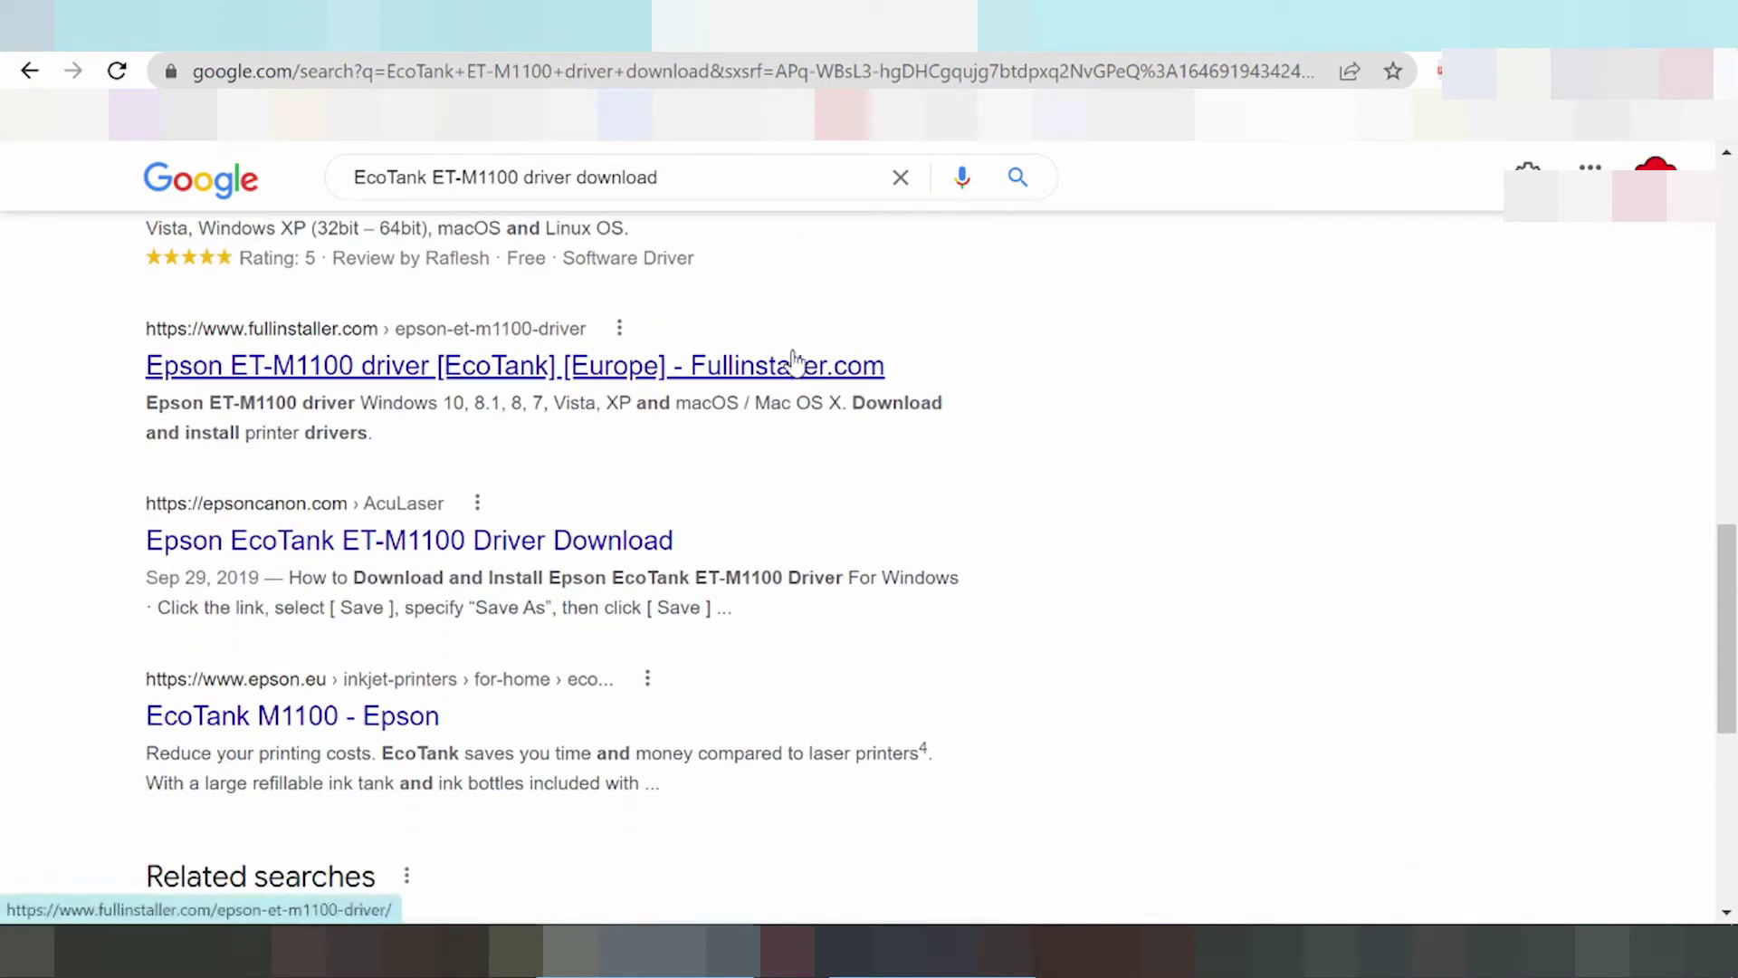
scroll(797, 360, up, 10)
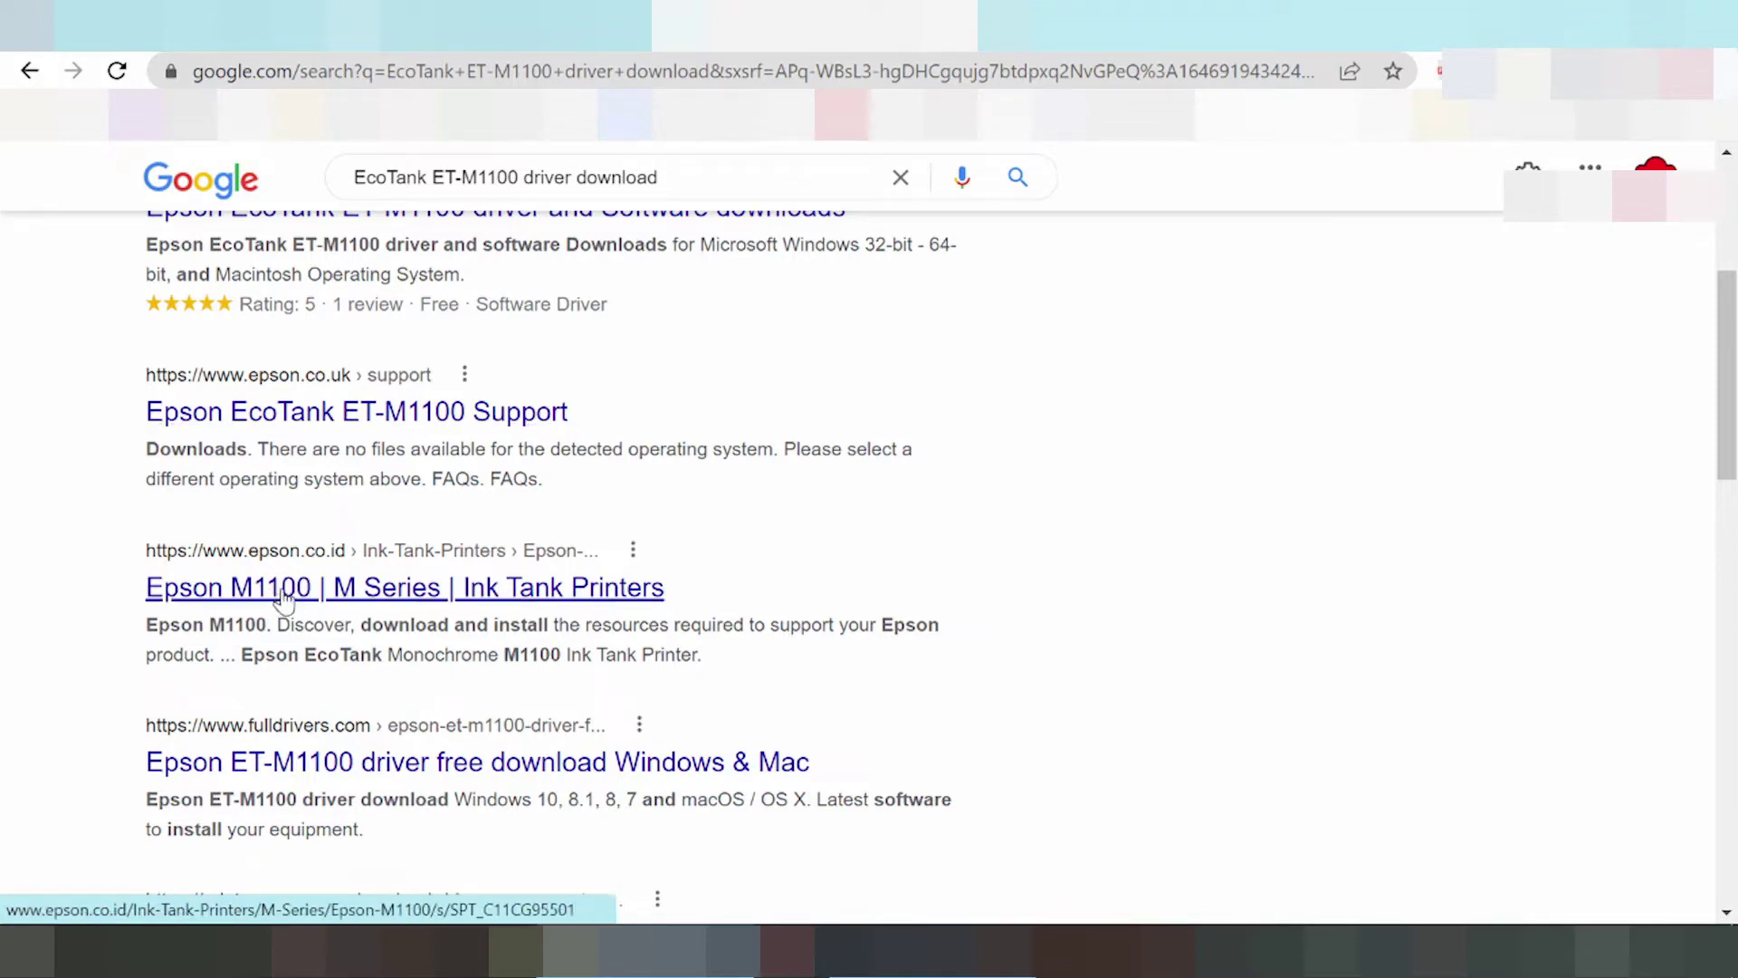
scroll(288, 597, down, 6)
scroll(291, 587, down, 5)
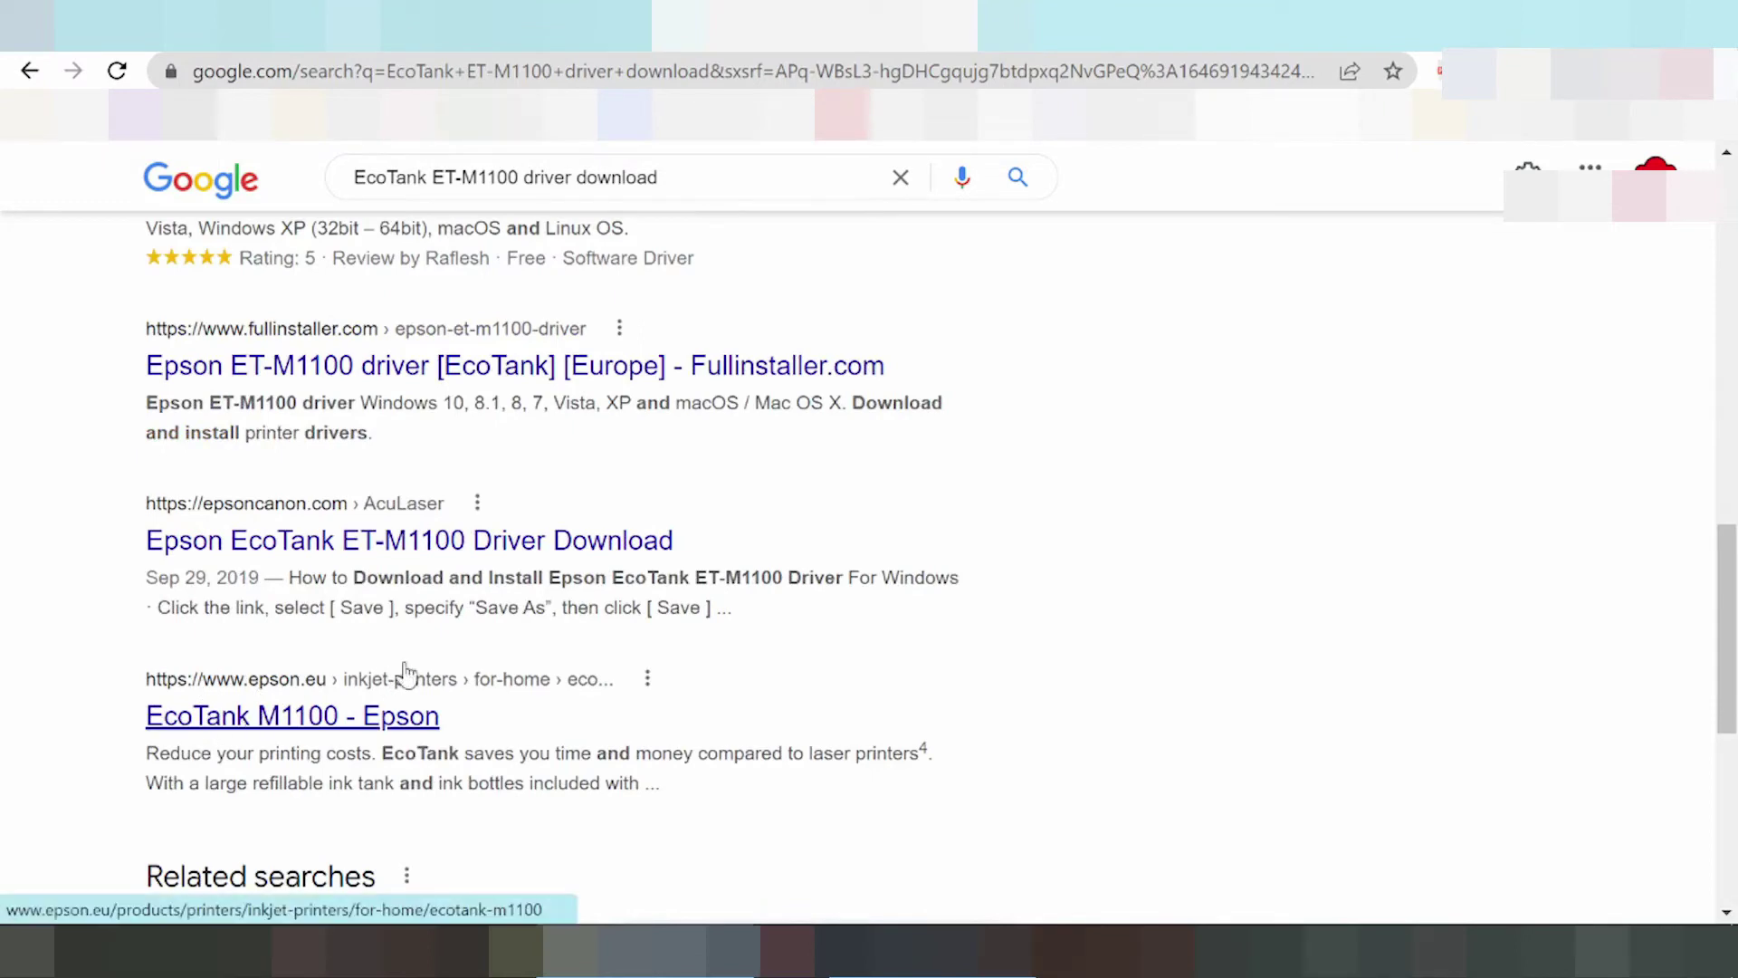
scroll(621, 584, up, 5)
scroll(710, 505, up, 5)
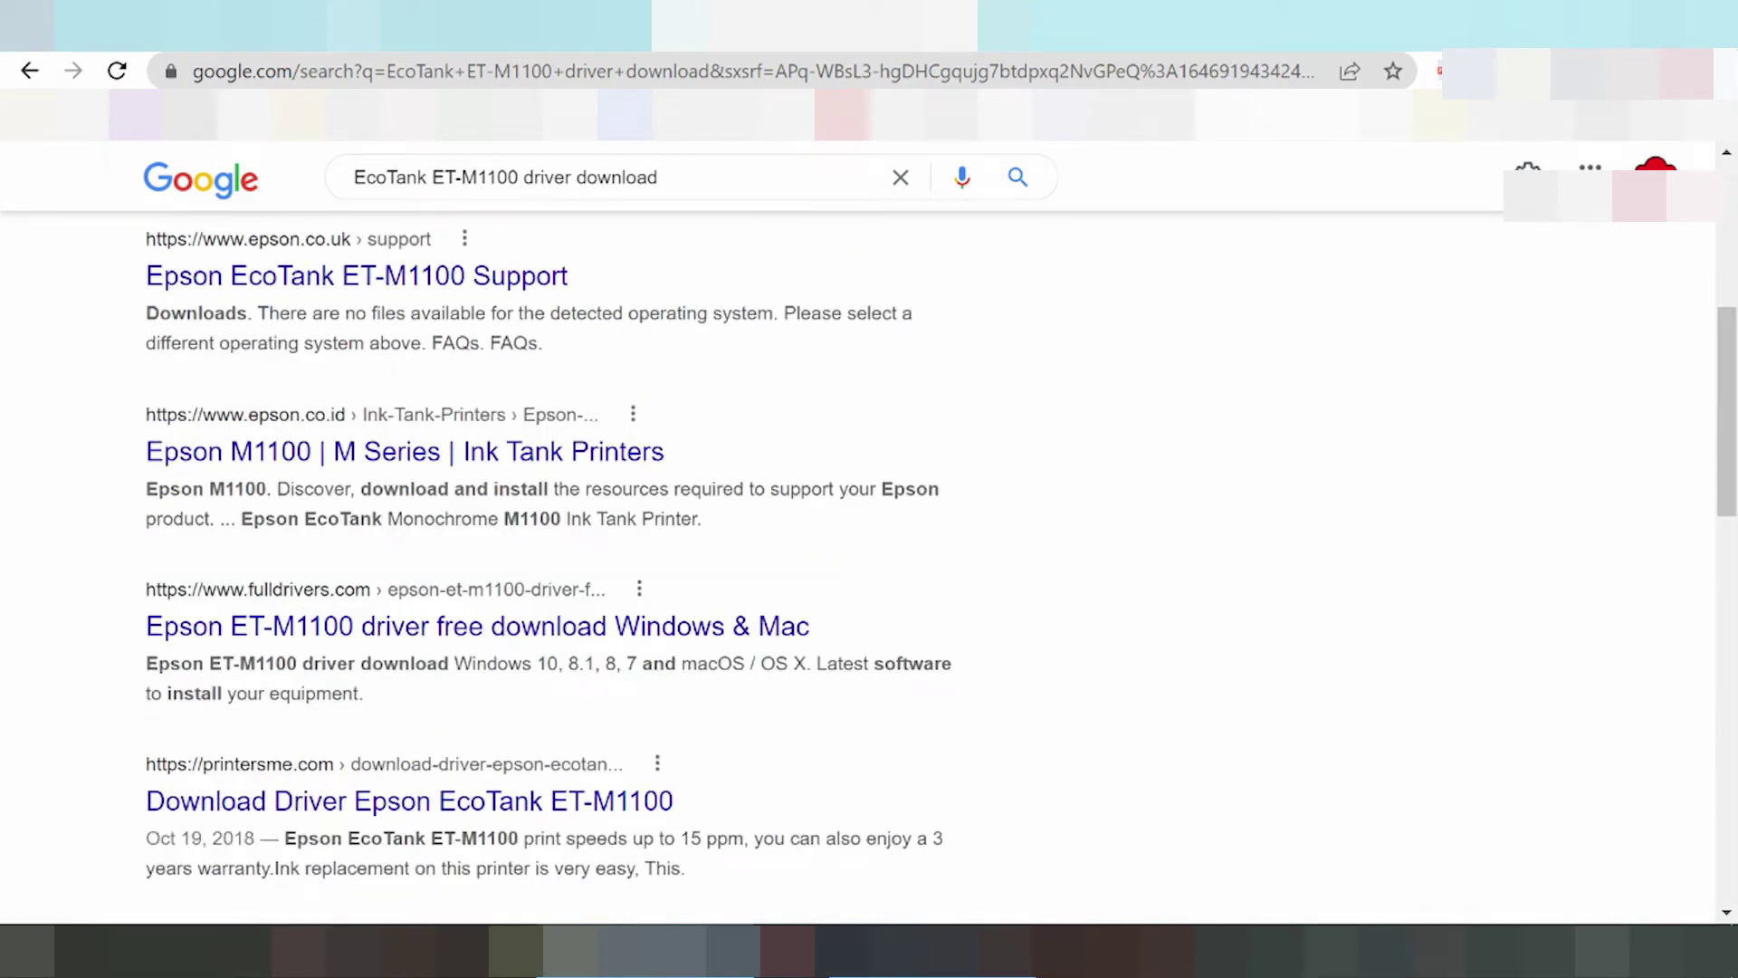
scroll(710, 504, up, 2)
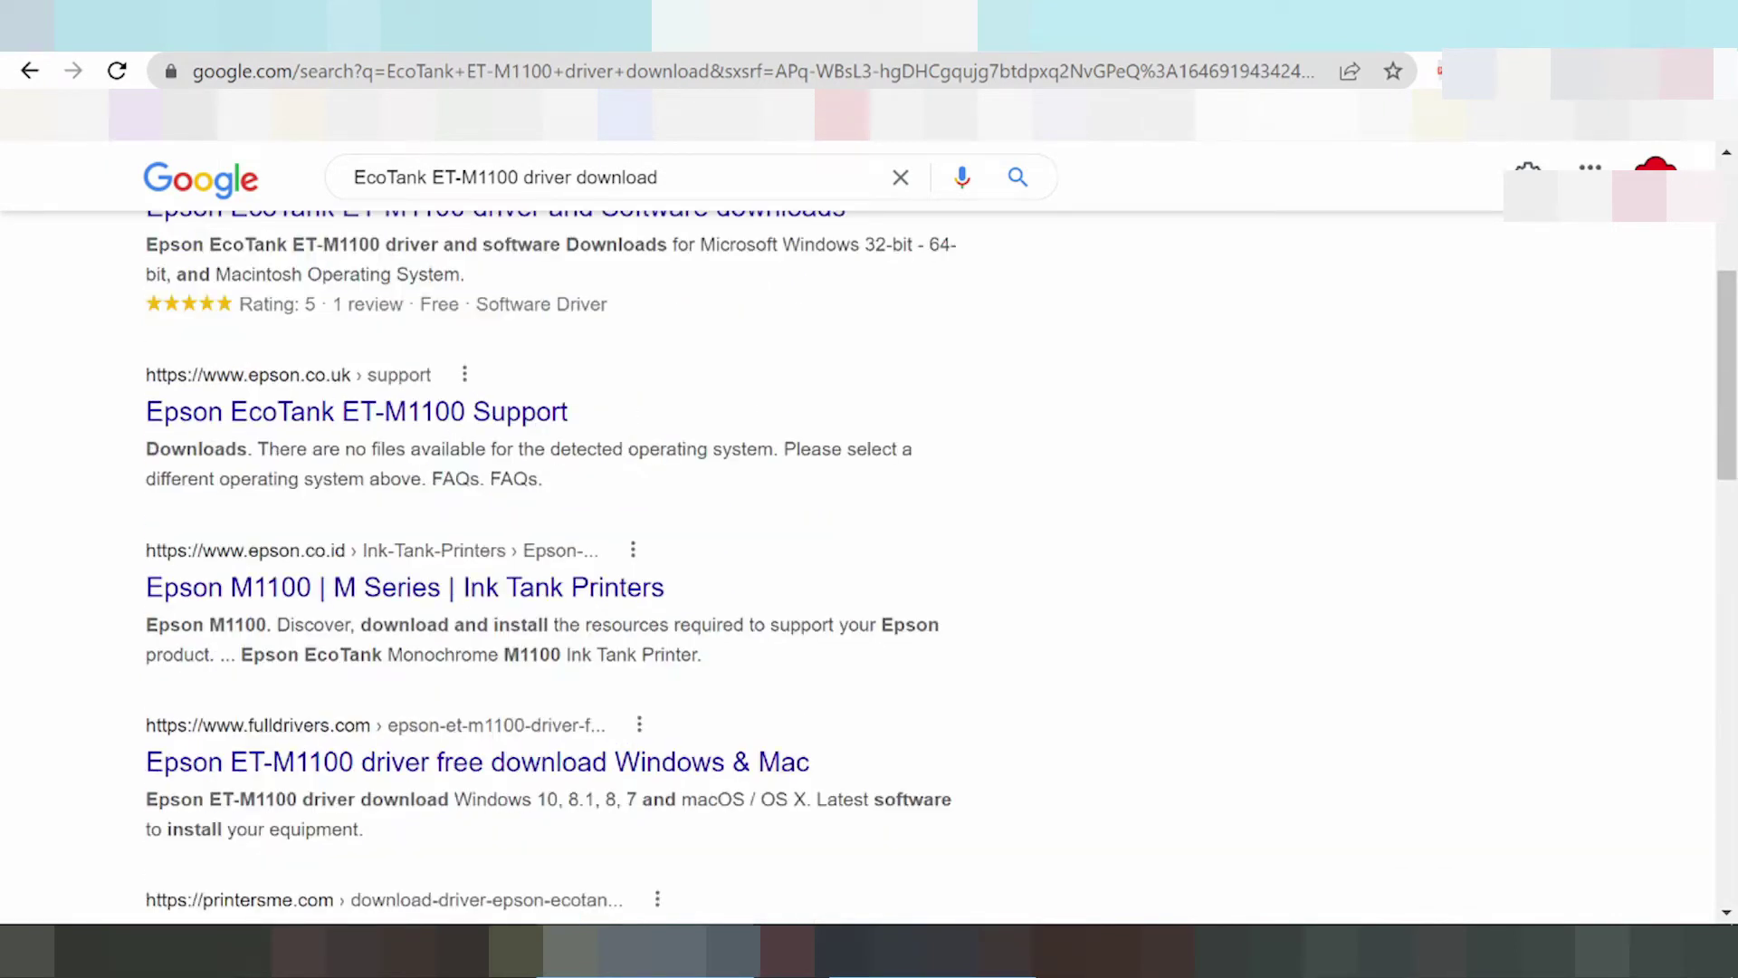
click(274, 416)
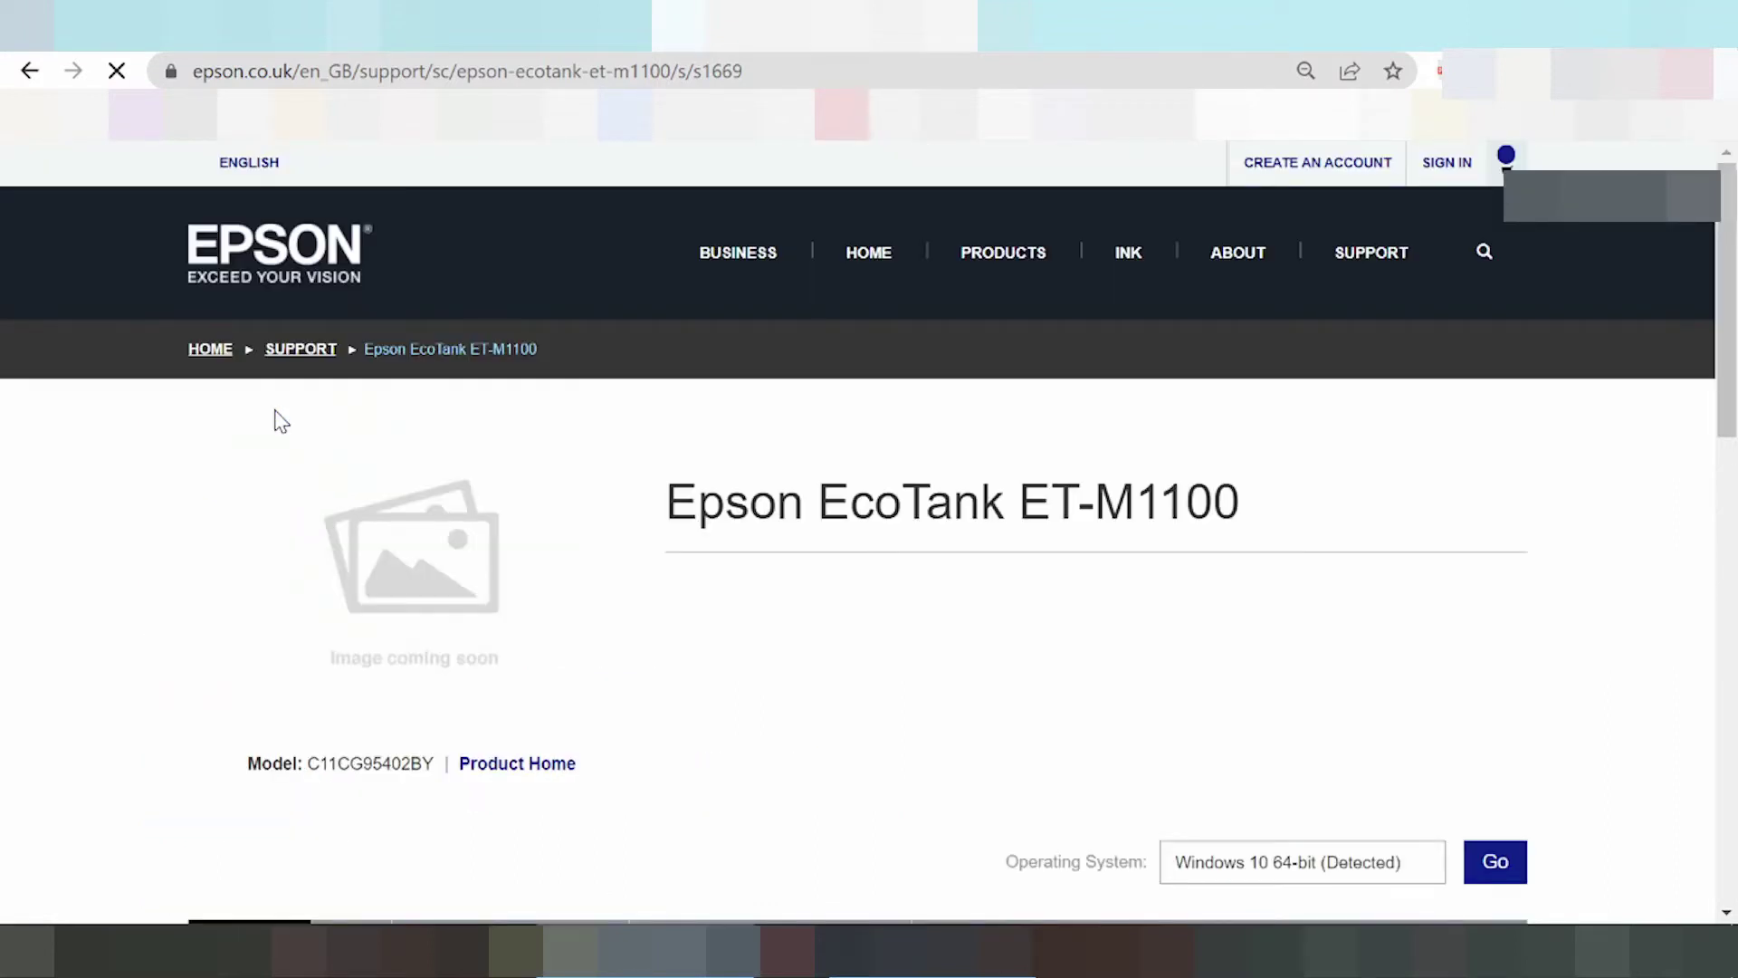
Choose Windows 11 as the operating system on the ET-M1100 support page and load its matching downloads
scroll(1064, 425, down, 1)
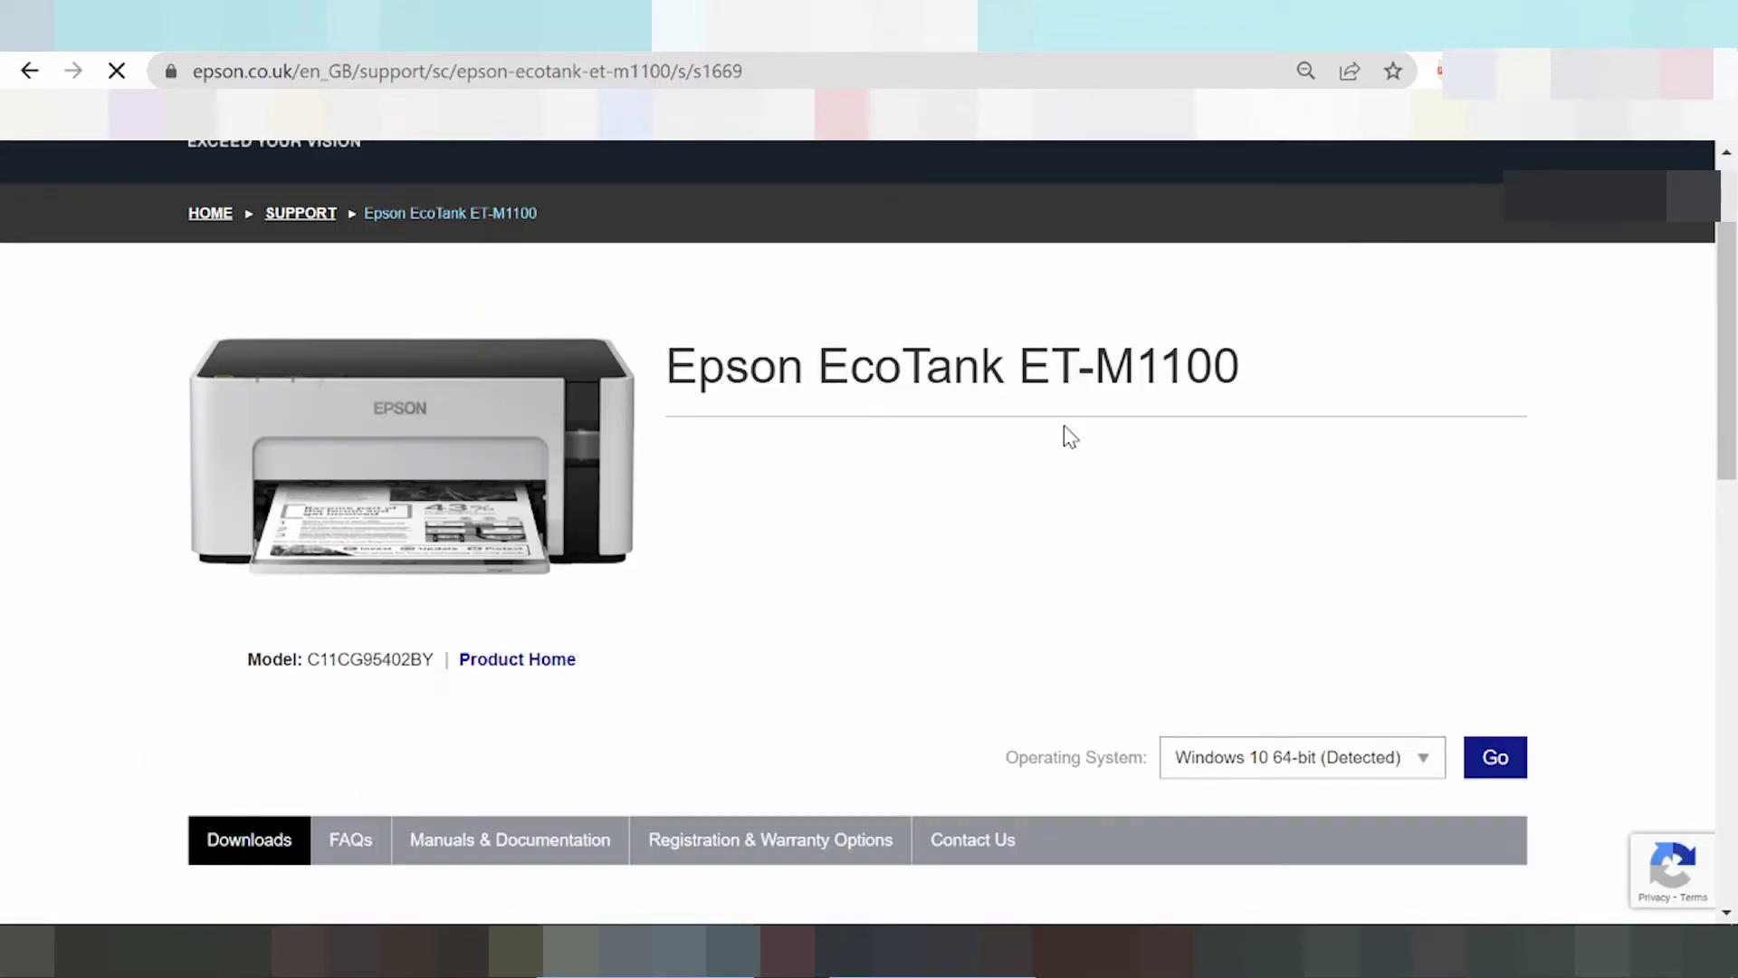
scroll(1065, 428, down, 1)
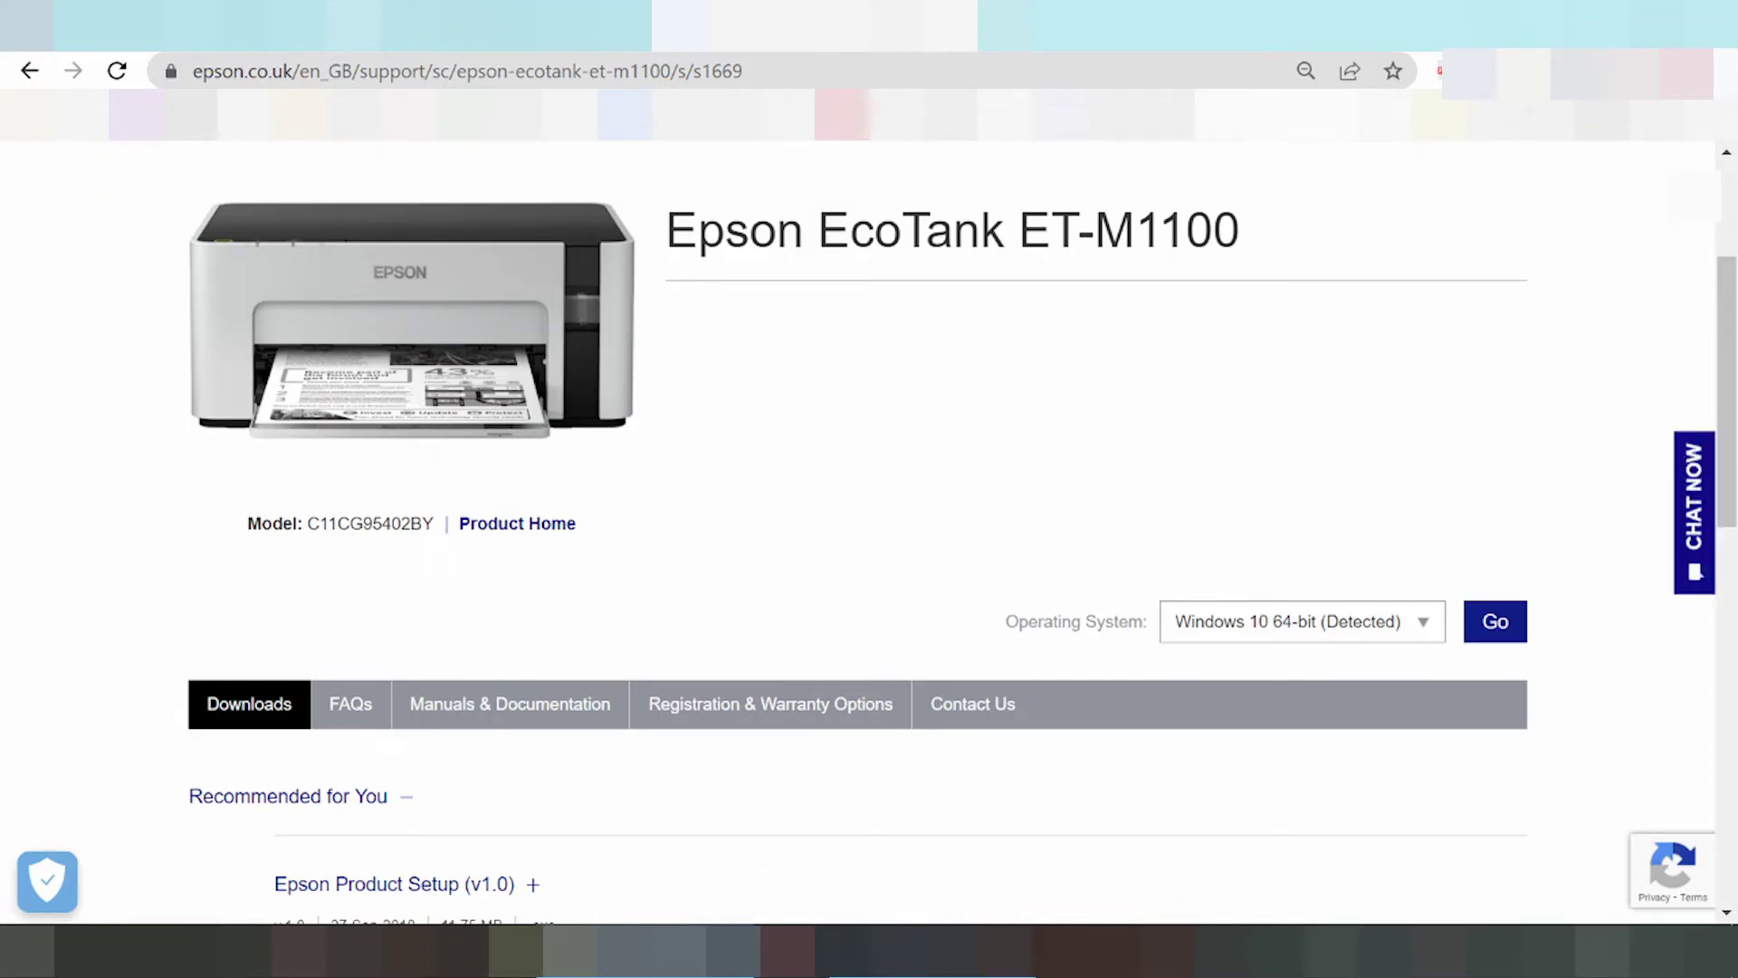
scroll(803, 263, down, 2)
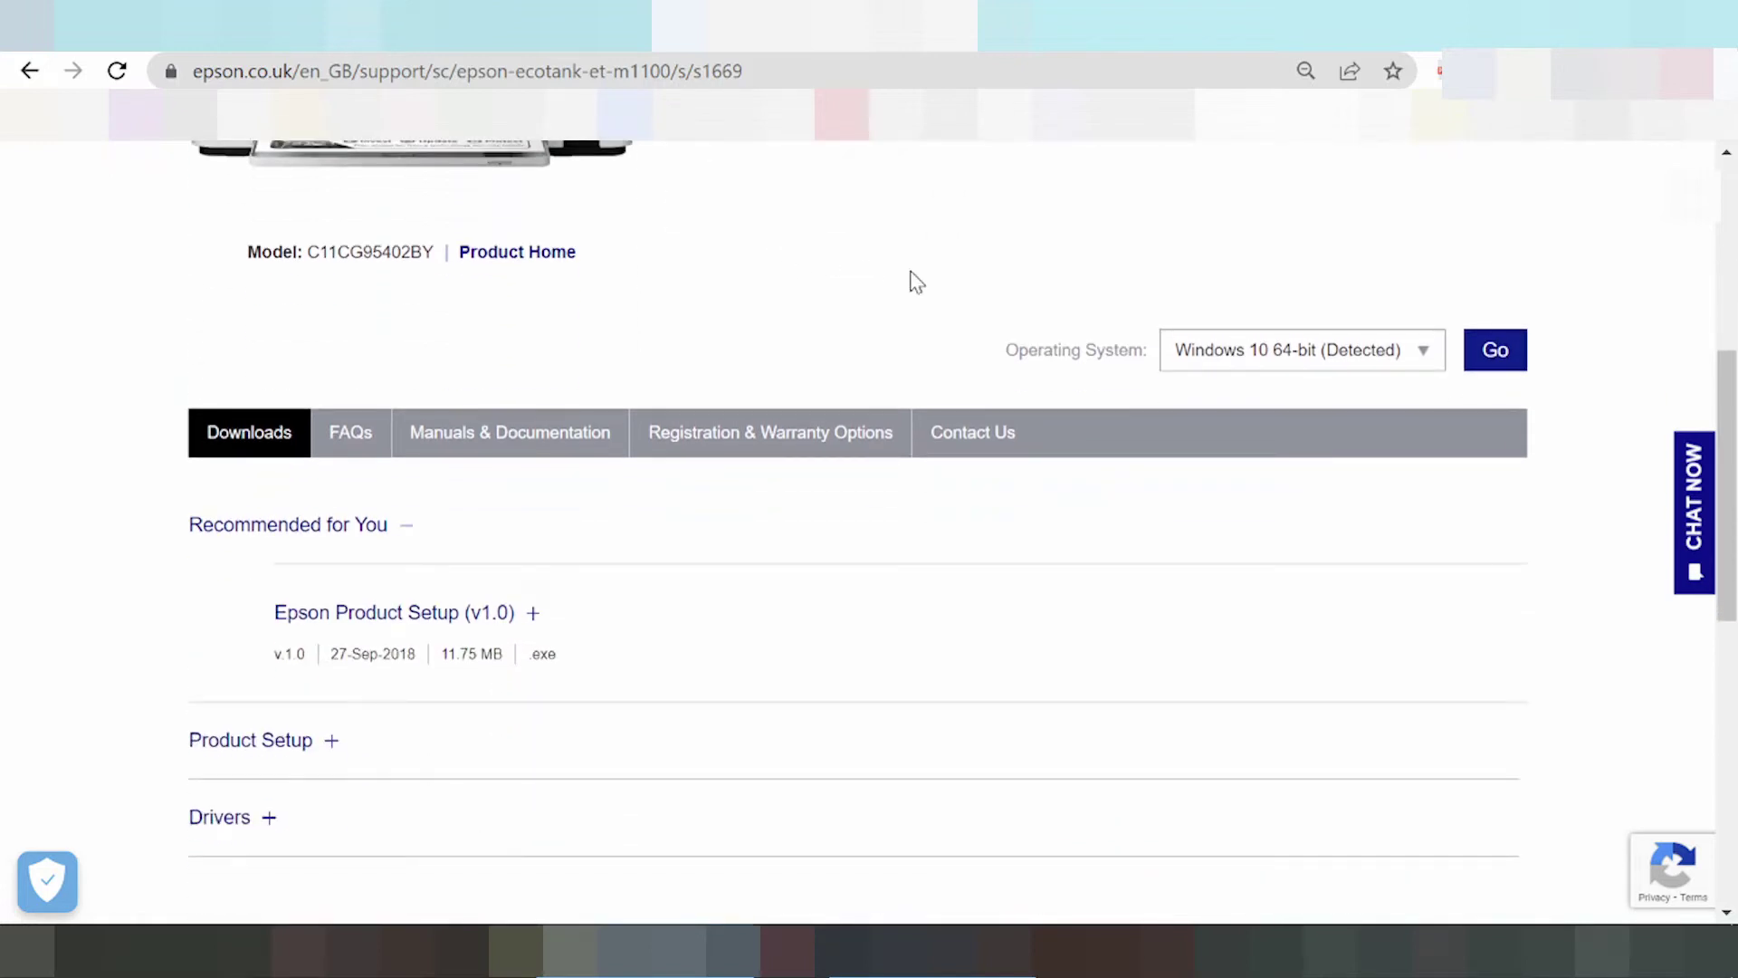
click(1372, 367)
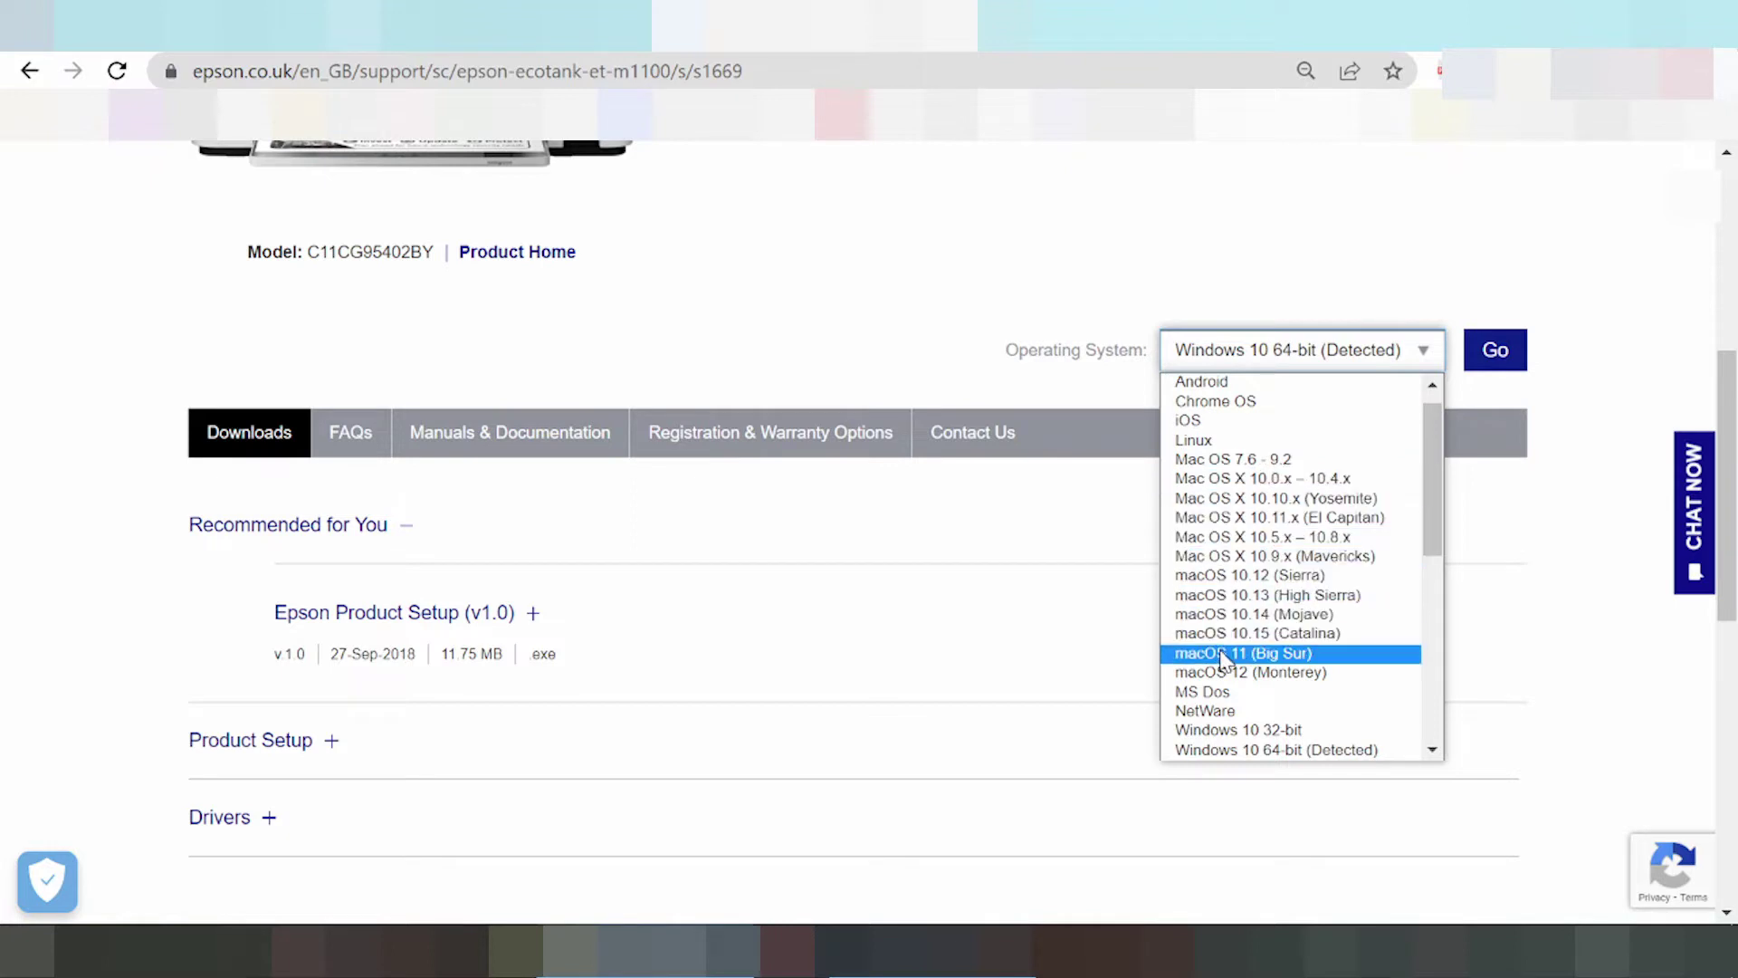
scroll(1240, 634, down, 3)
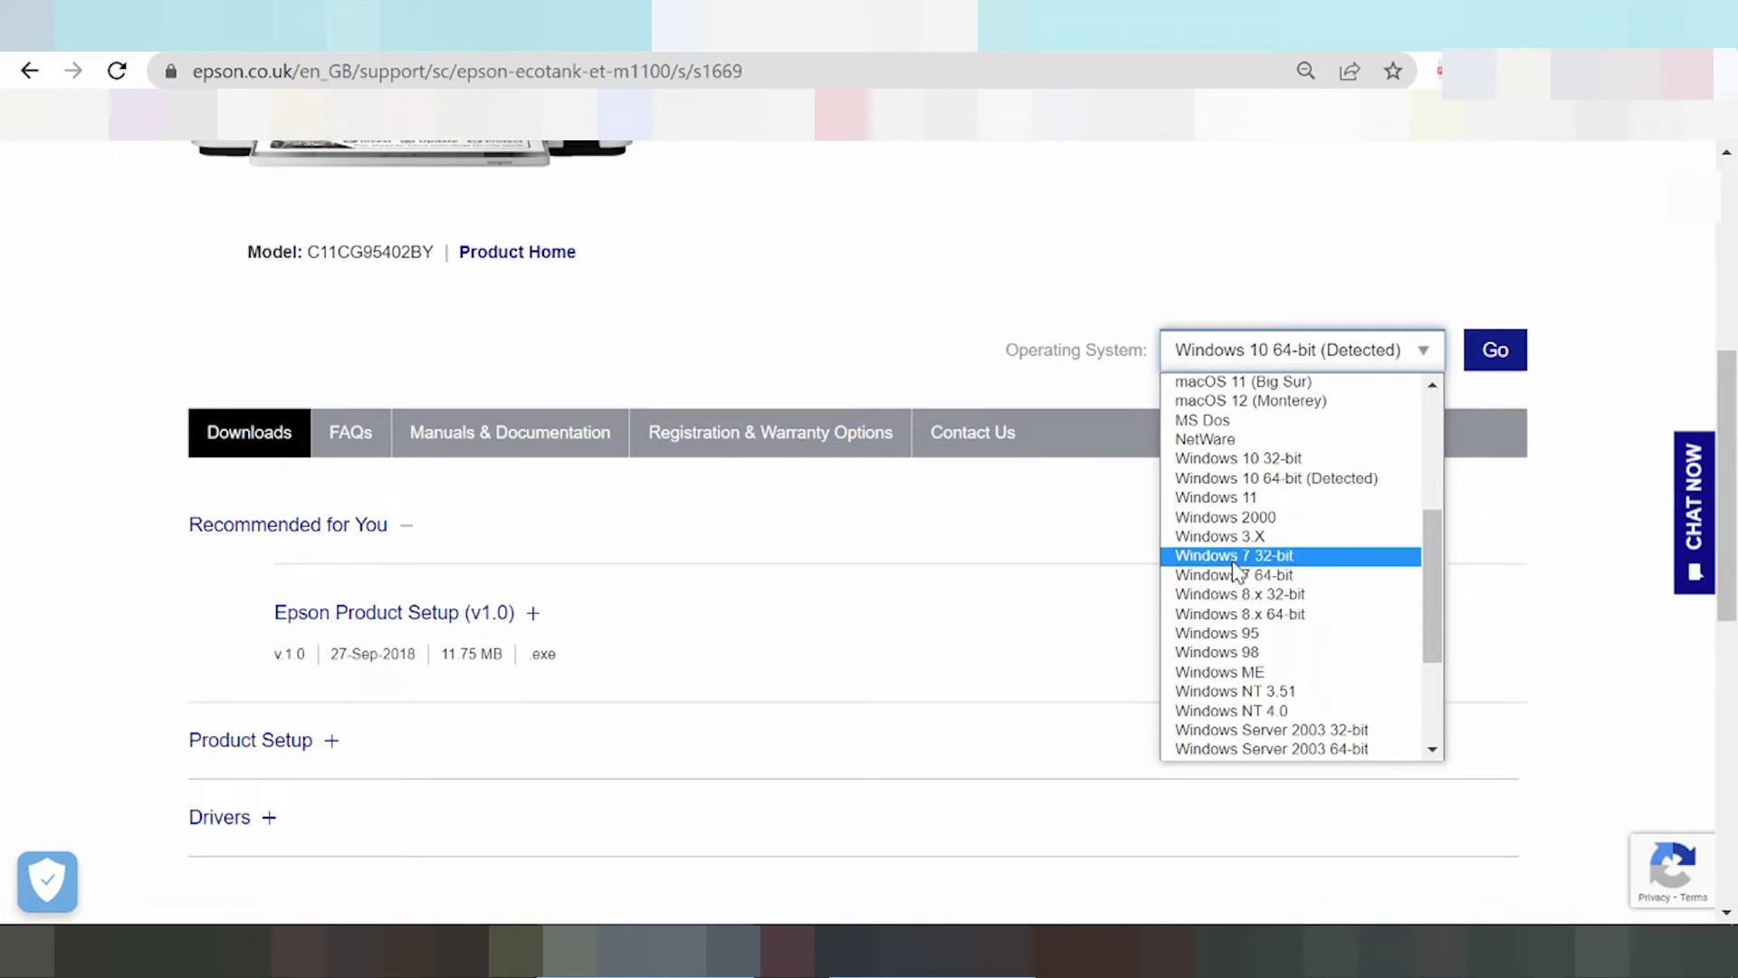
scroll(1249, 598, down, 3)
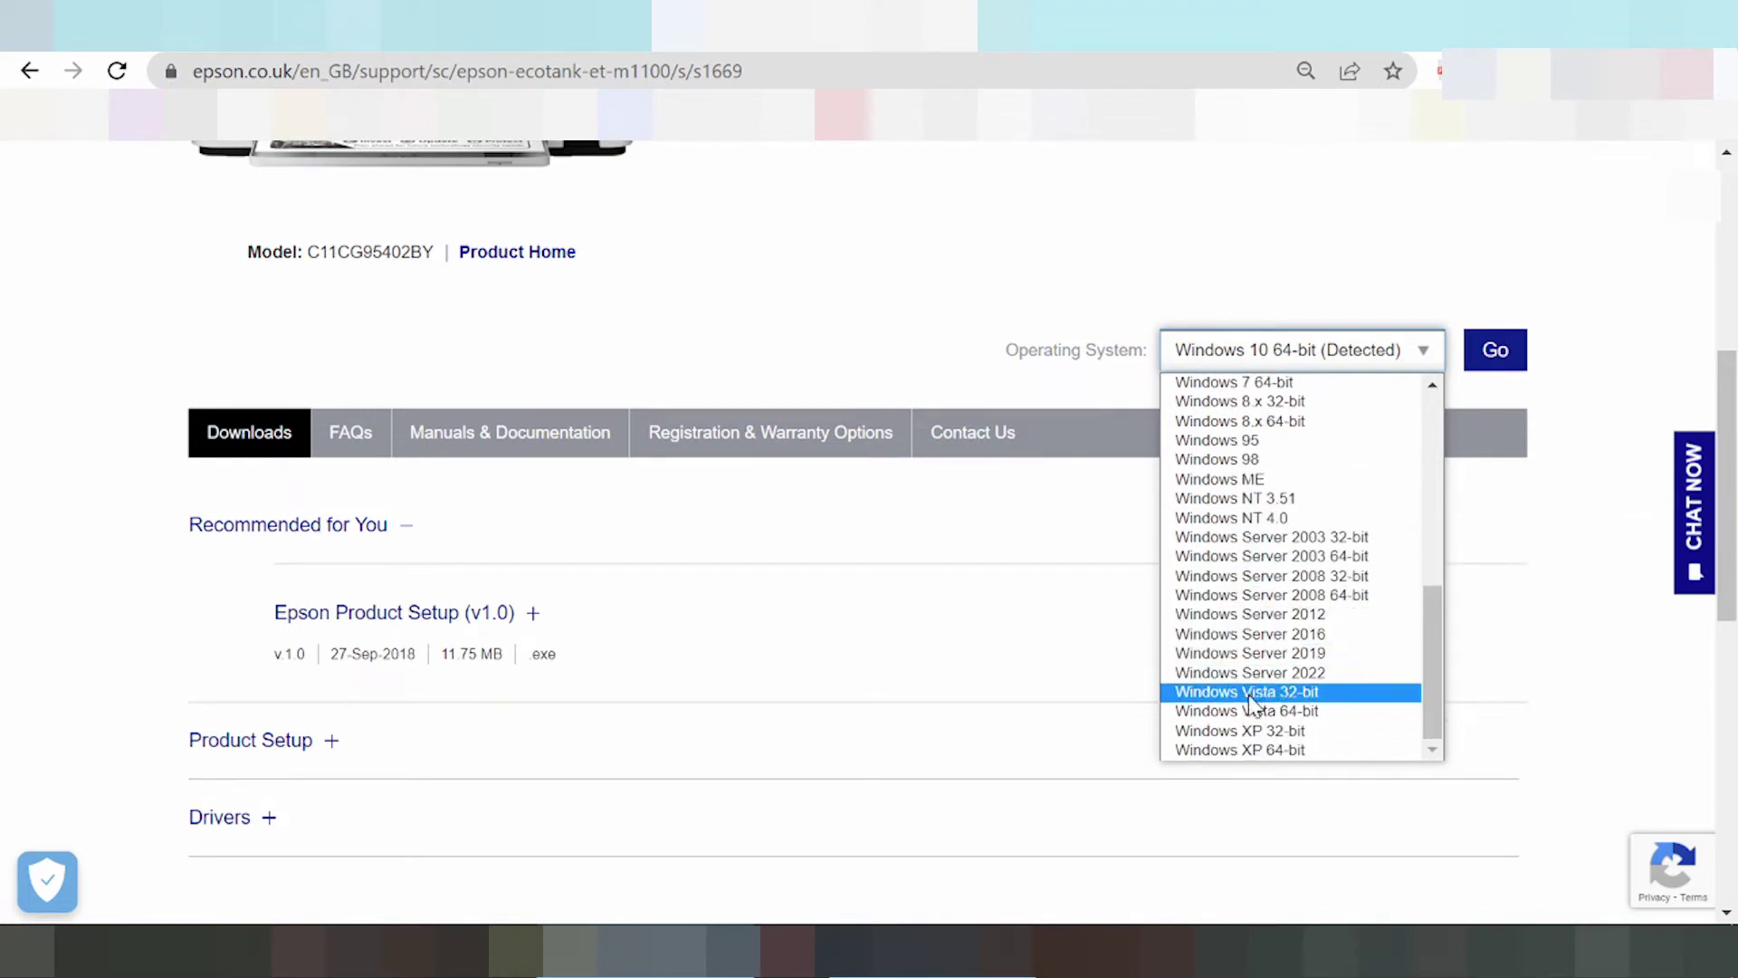
scroll(1271, 598, up, 7)
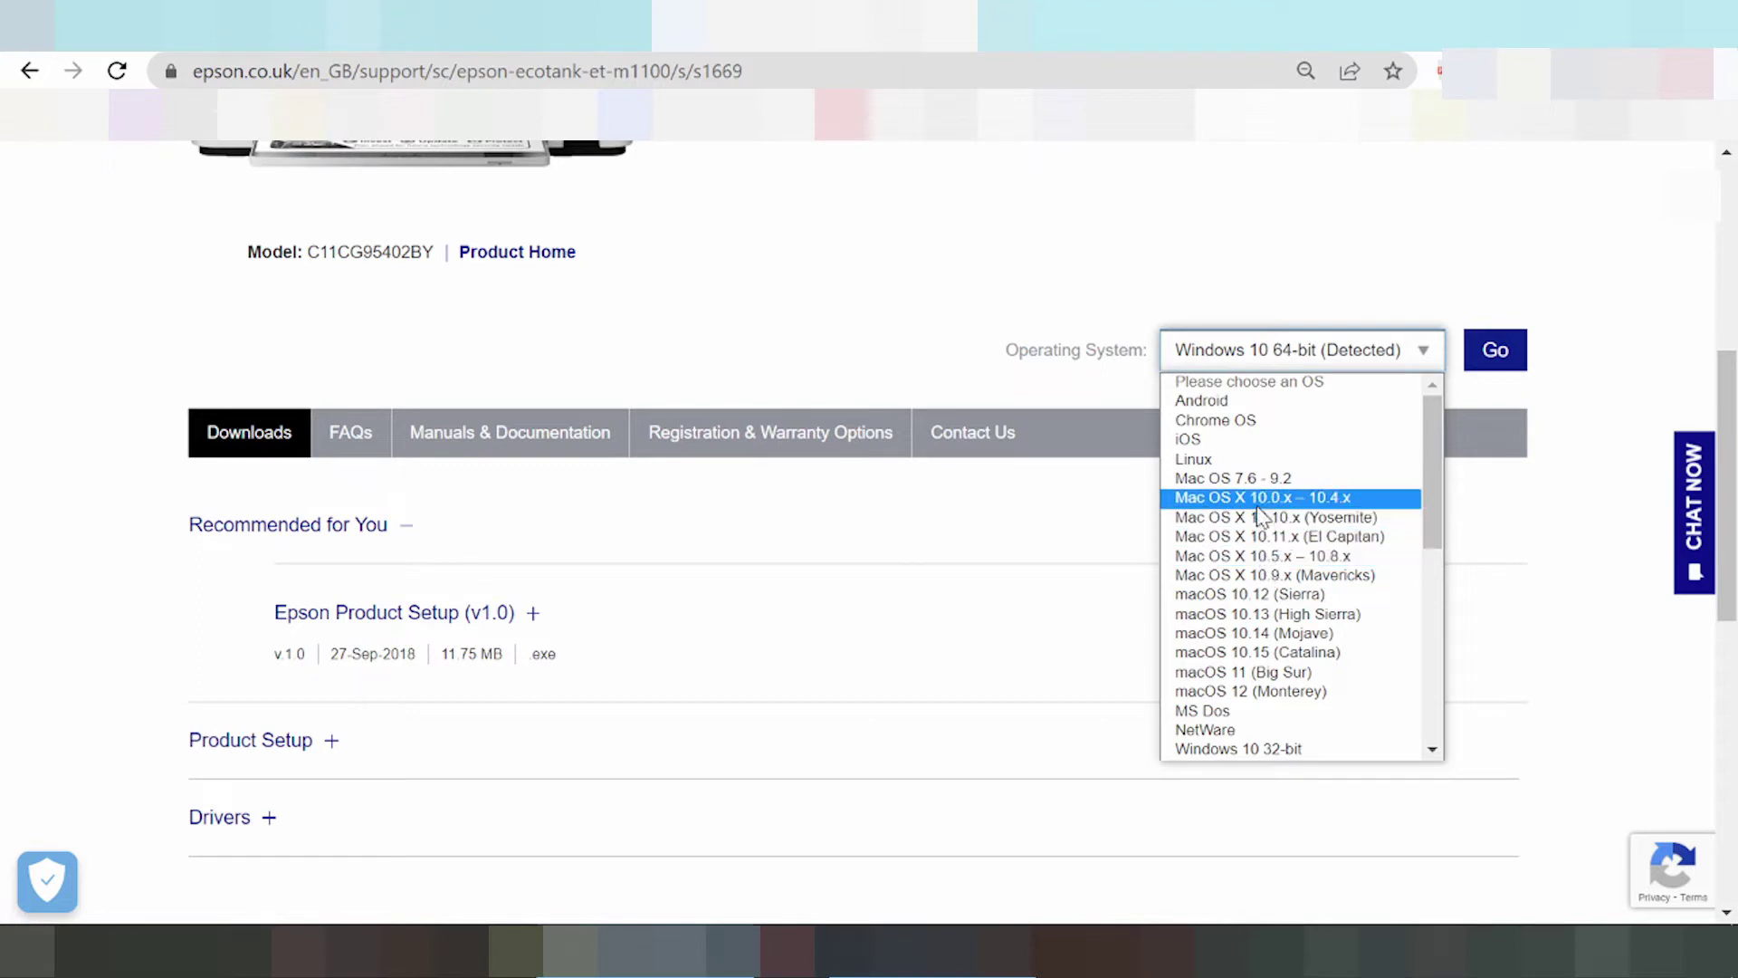
scroll(1276, 615, down, 7)
scroll(1276, 625, down, 1)
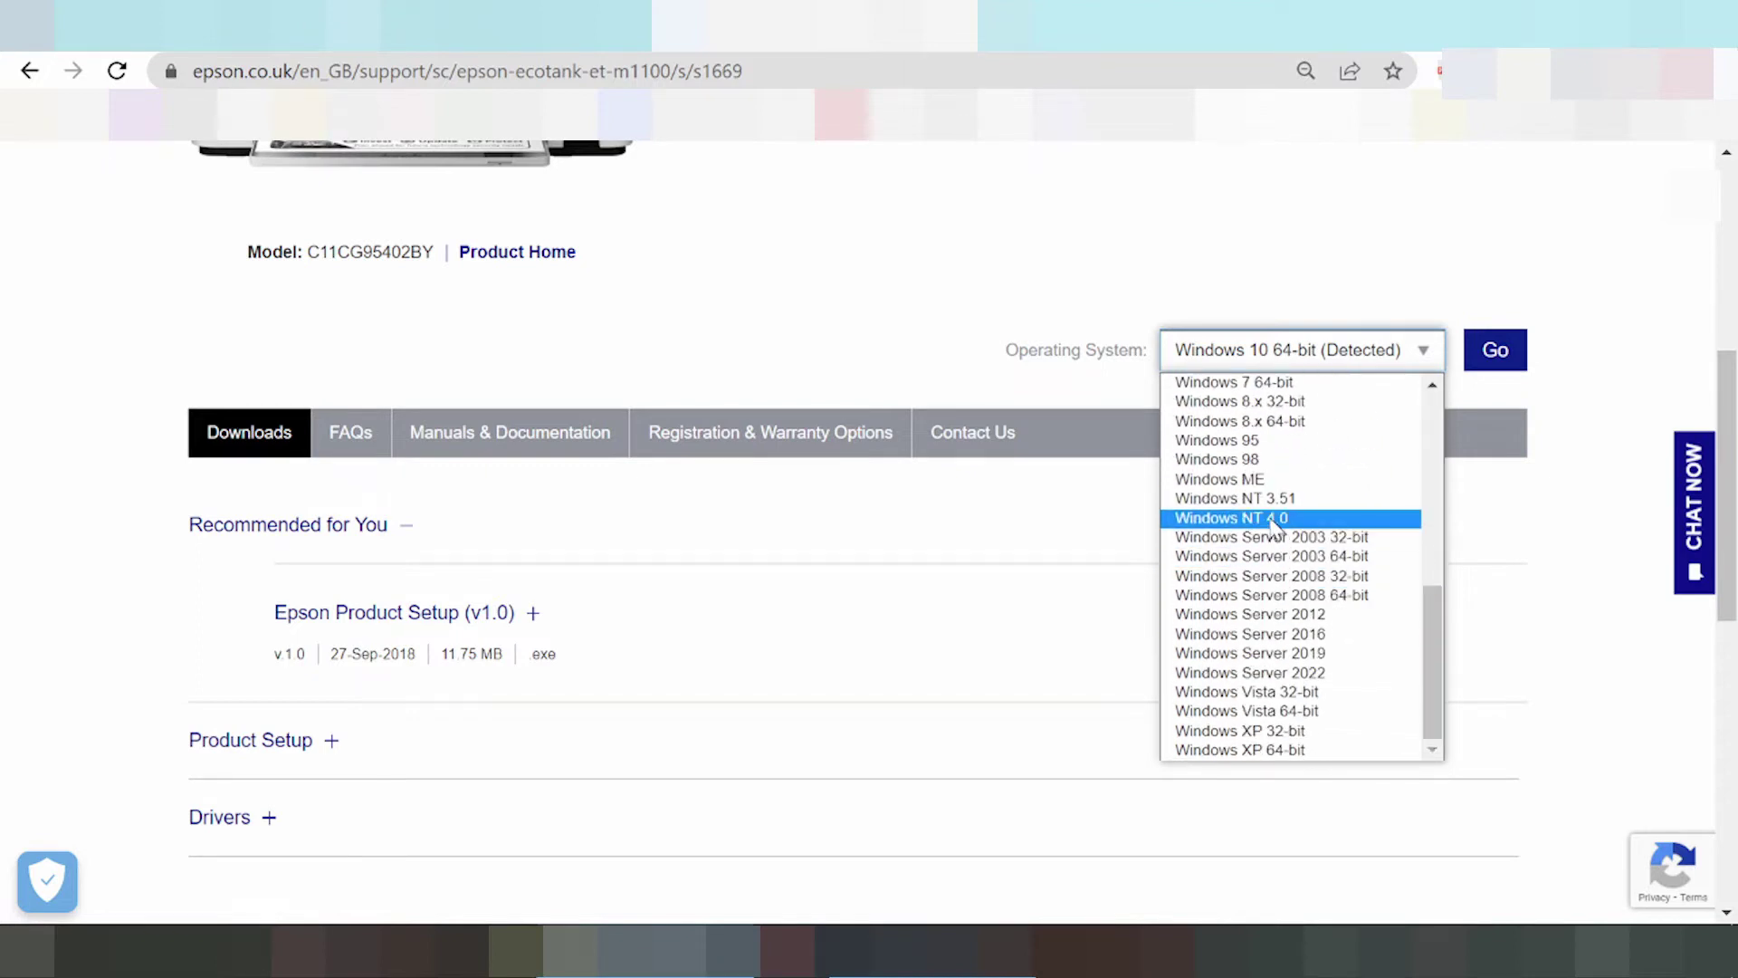
scroll(1276, 593, up, 4)
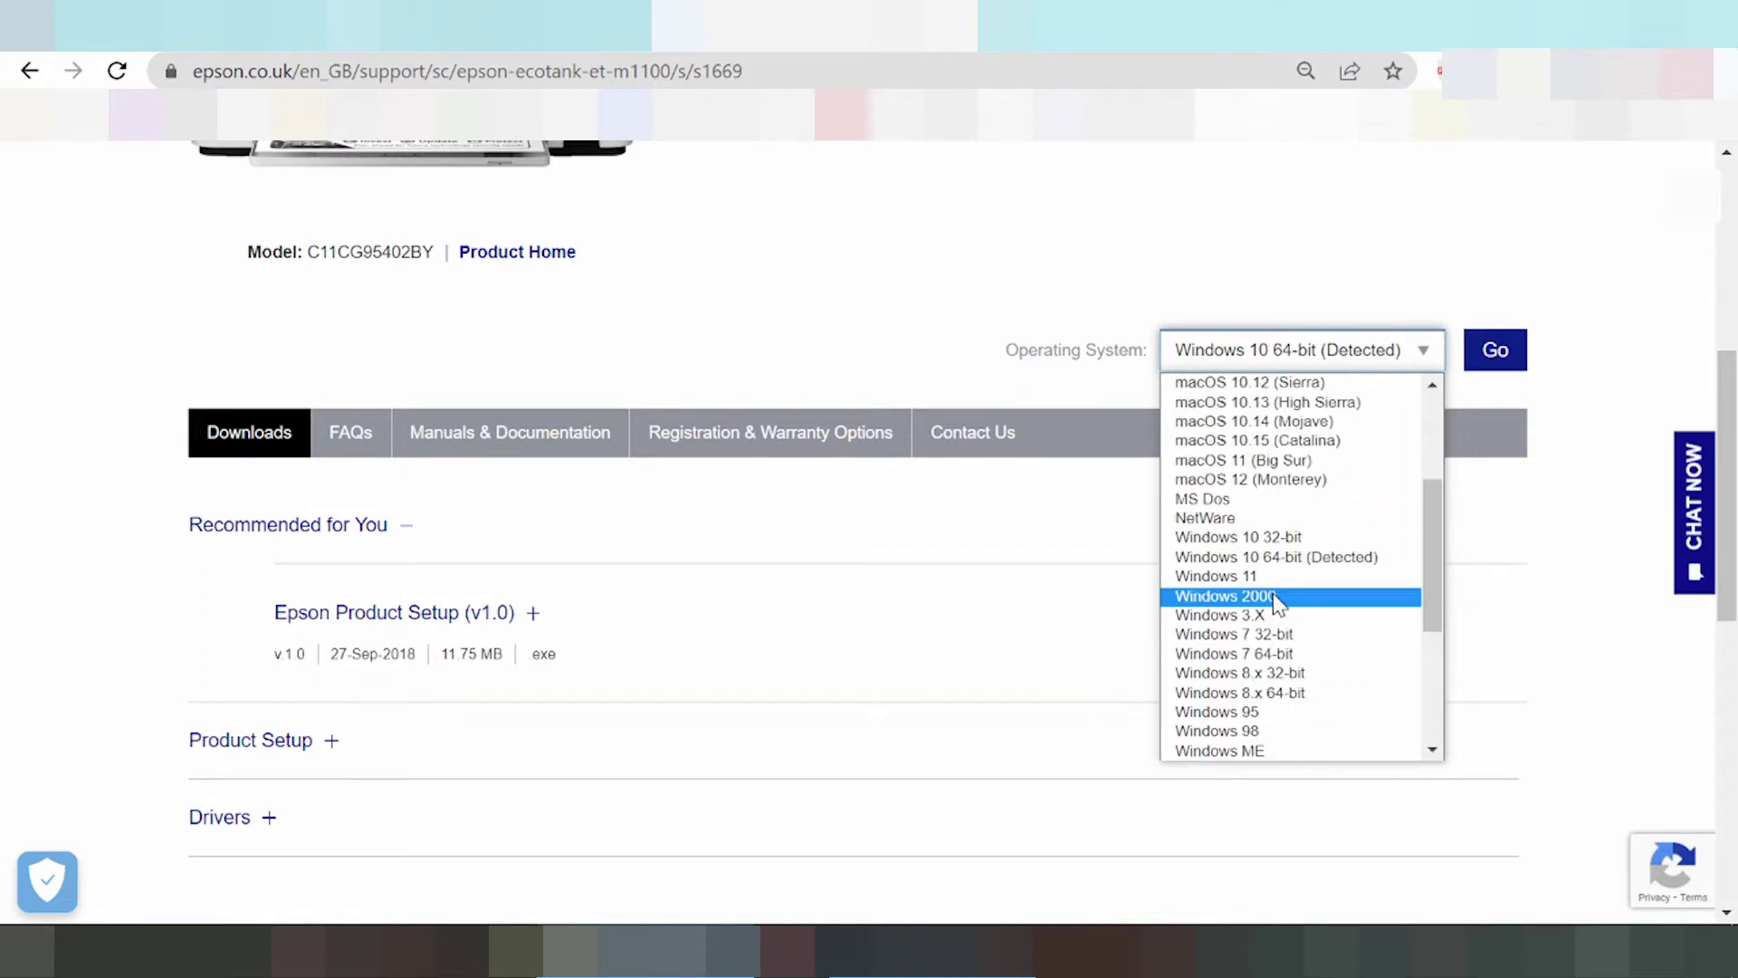
click(1261, 579)
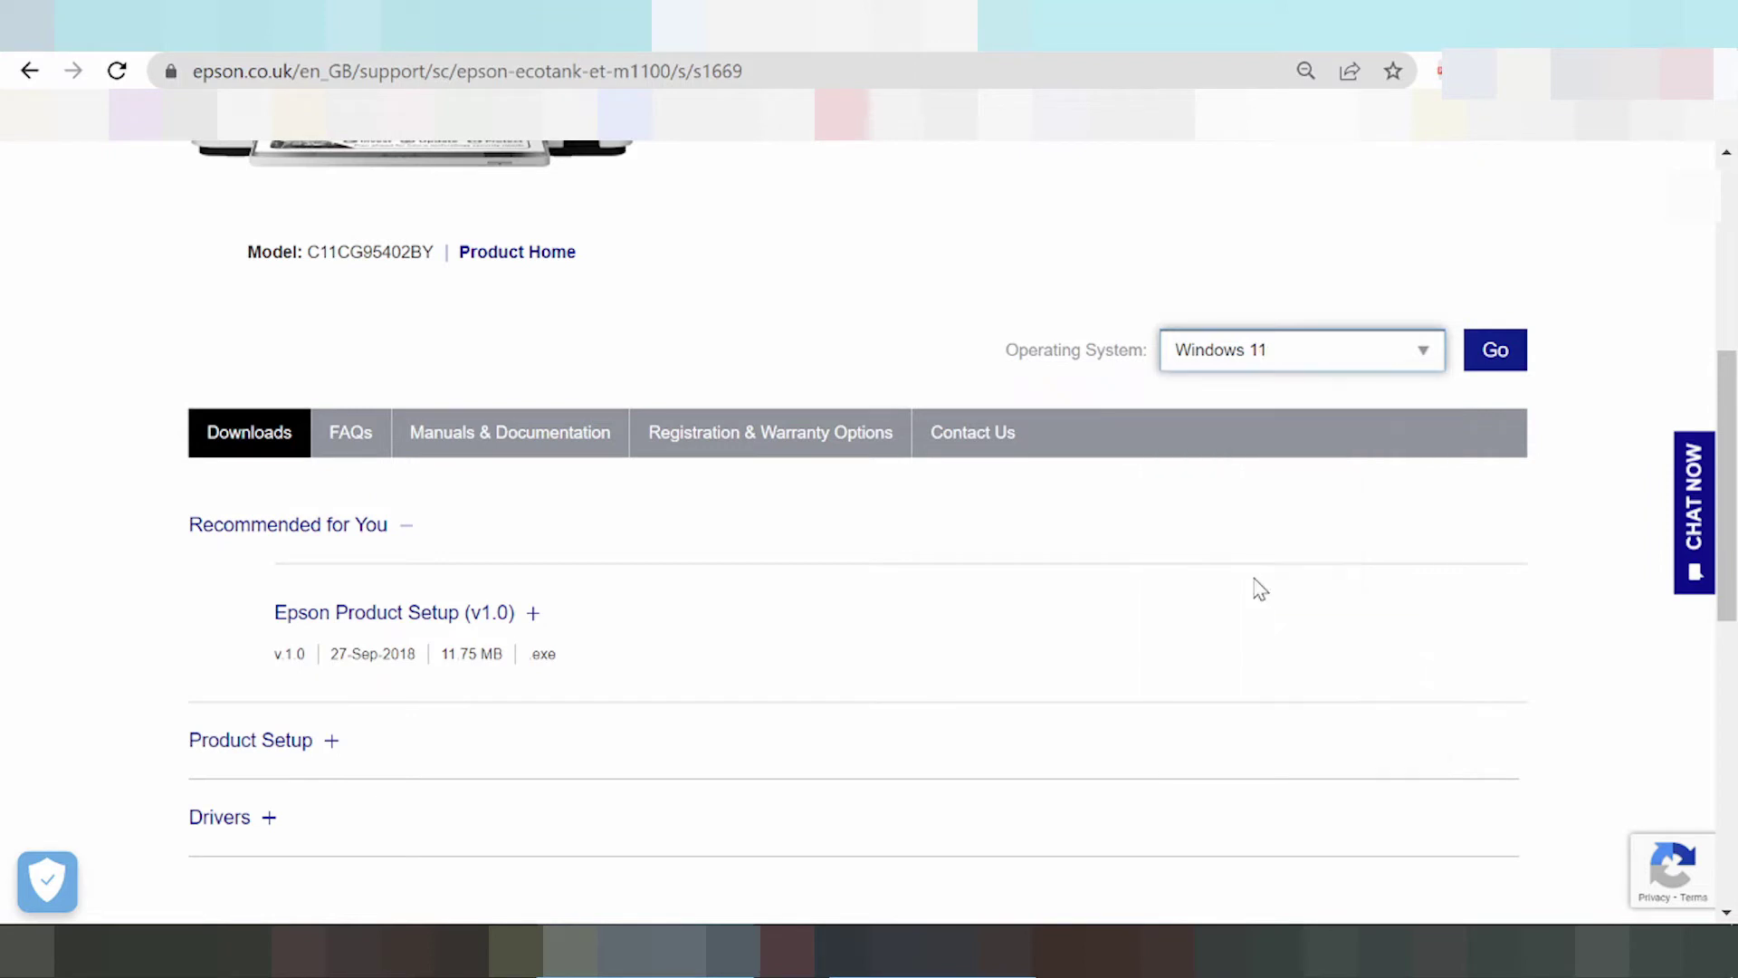
click(1510, 344)
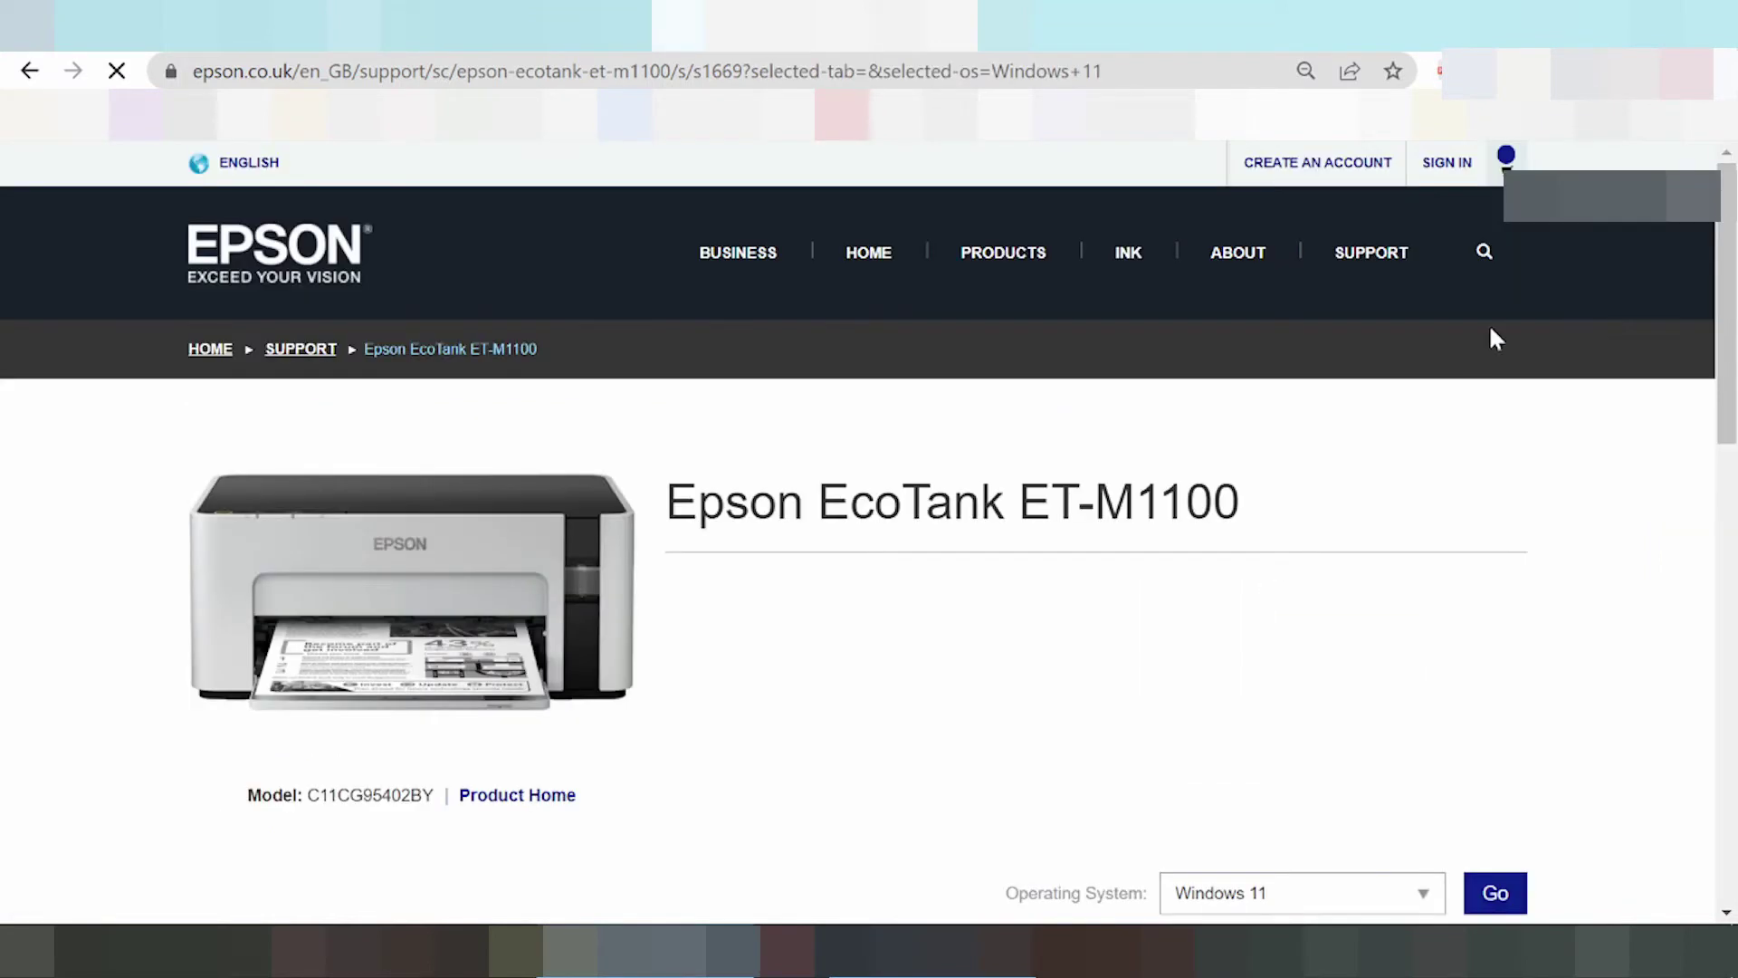
Expand the Epson Software updater (v4.6.3.0) entry under Product Setup to show its description and download option
scroll(1468, 269, down, 3)
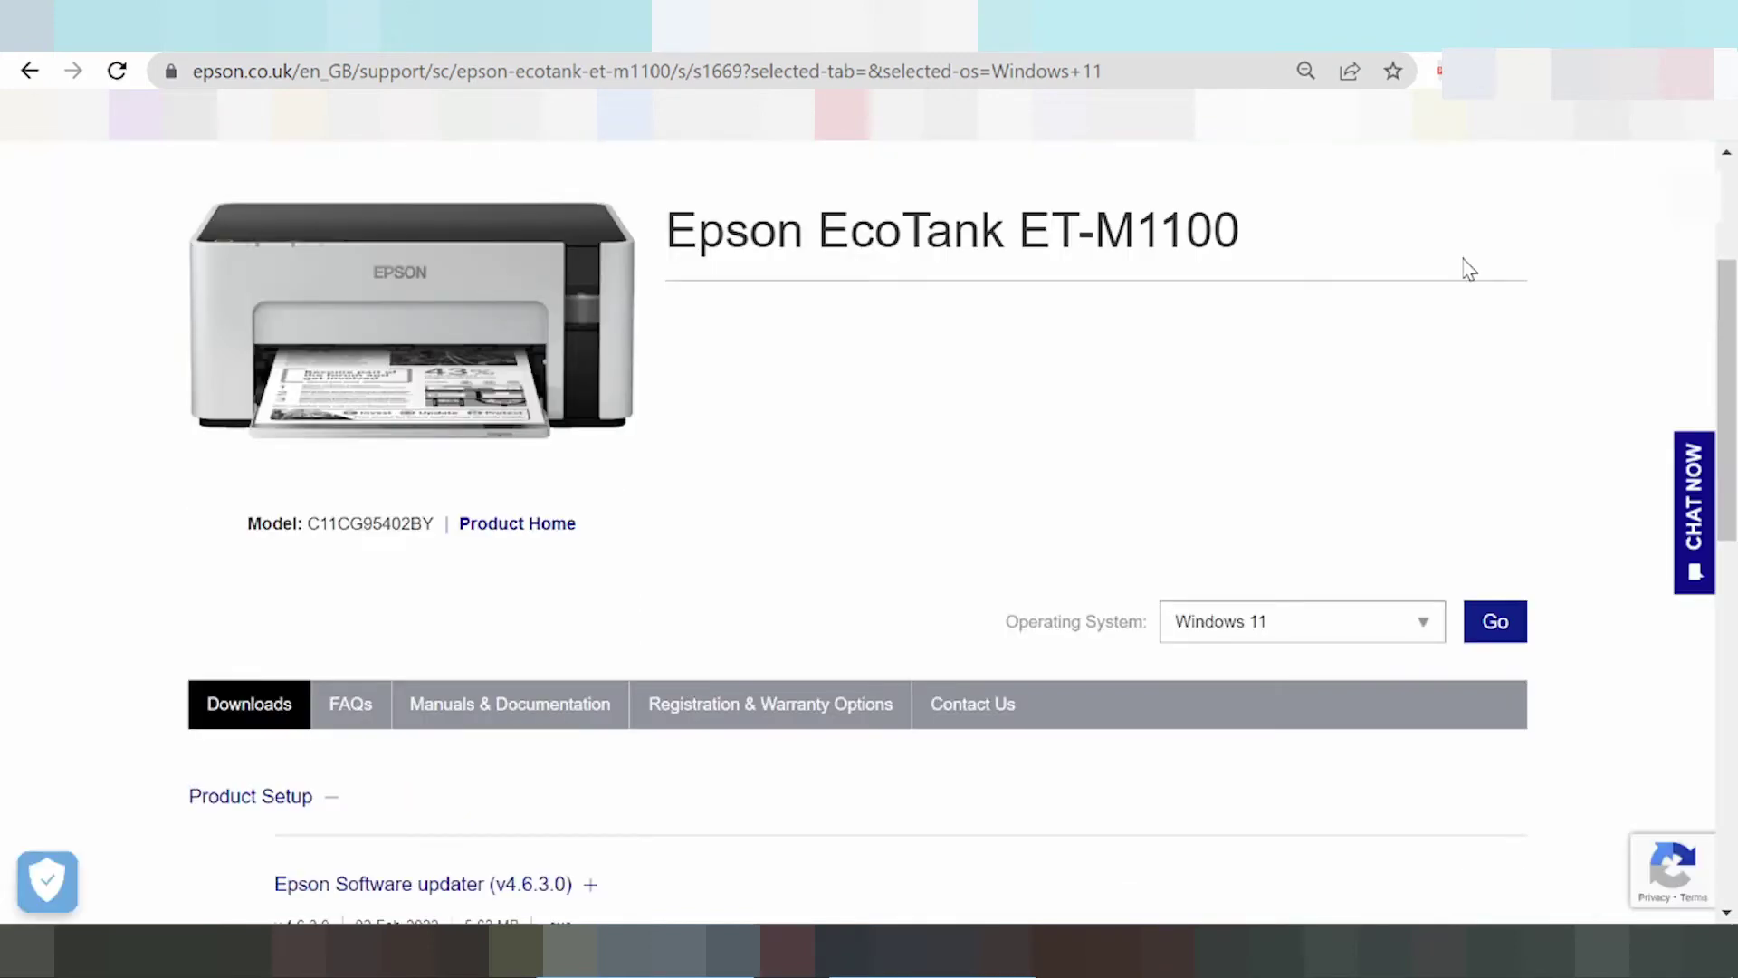
scroll(1487, 296, down, 3)
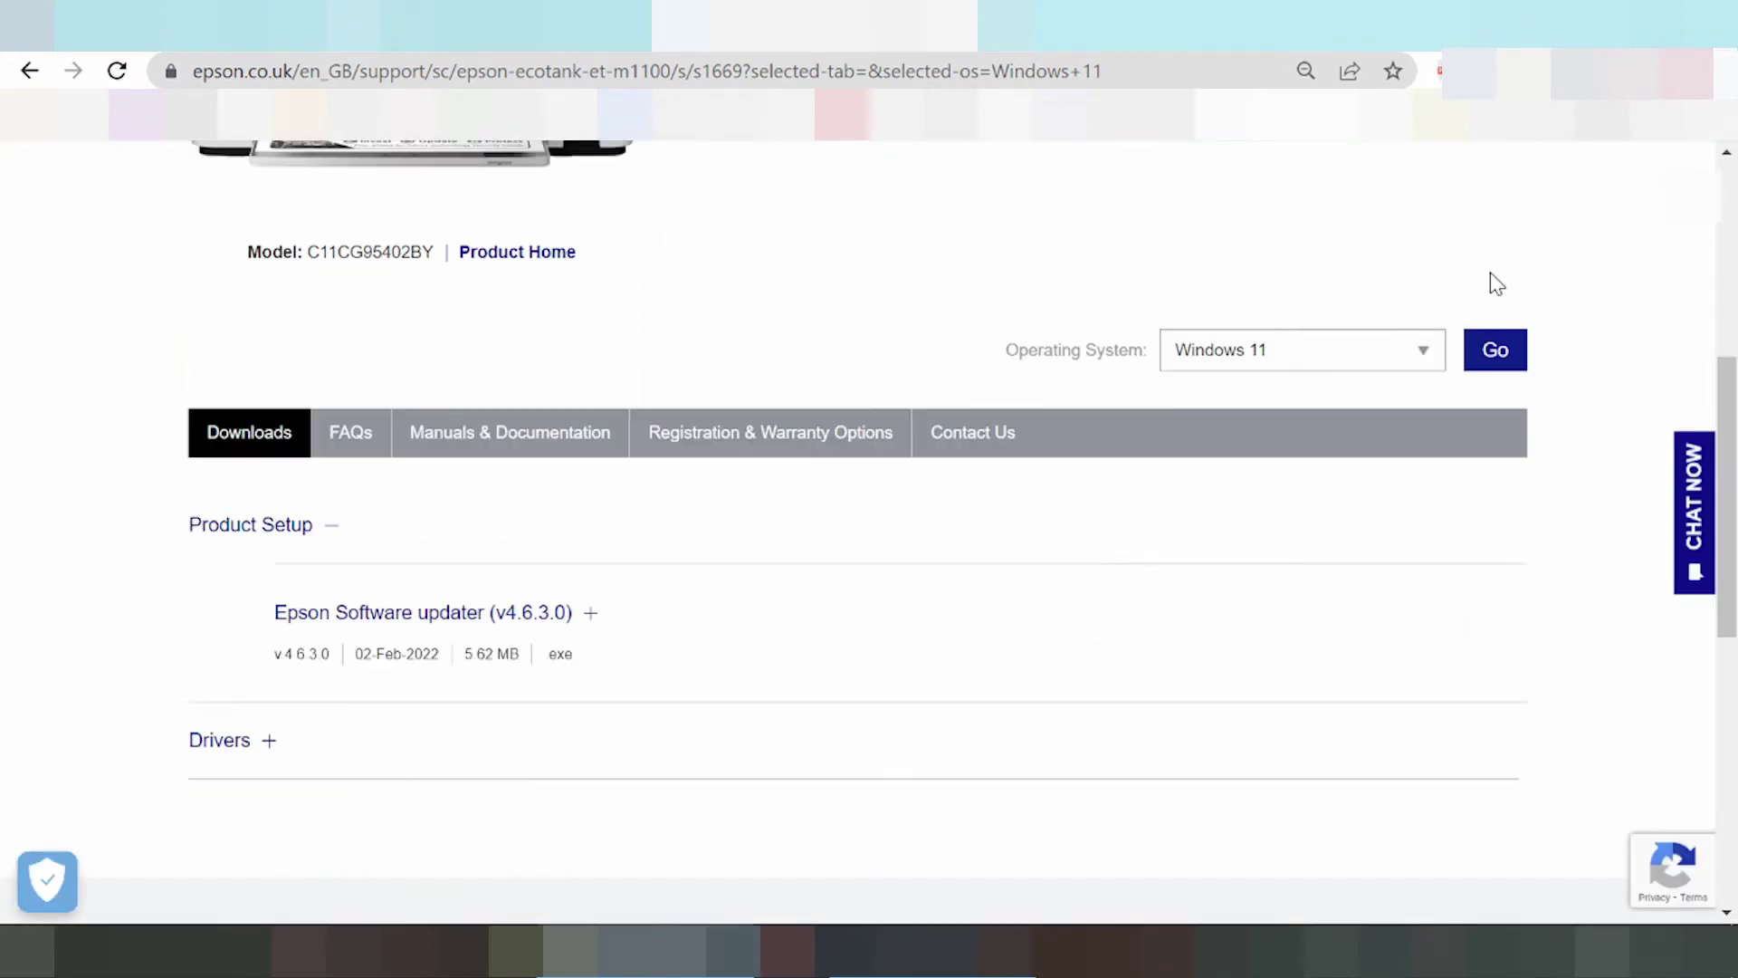
scroll(1490, 274, down, 2)
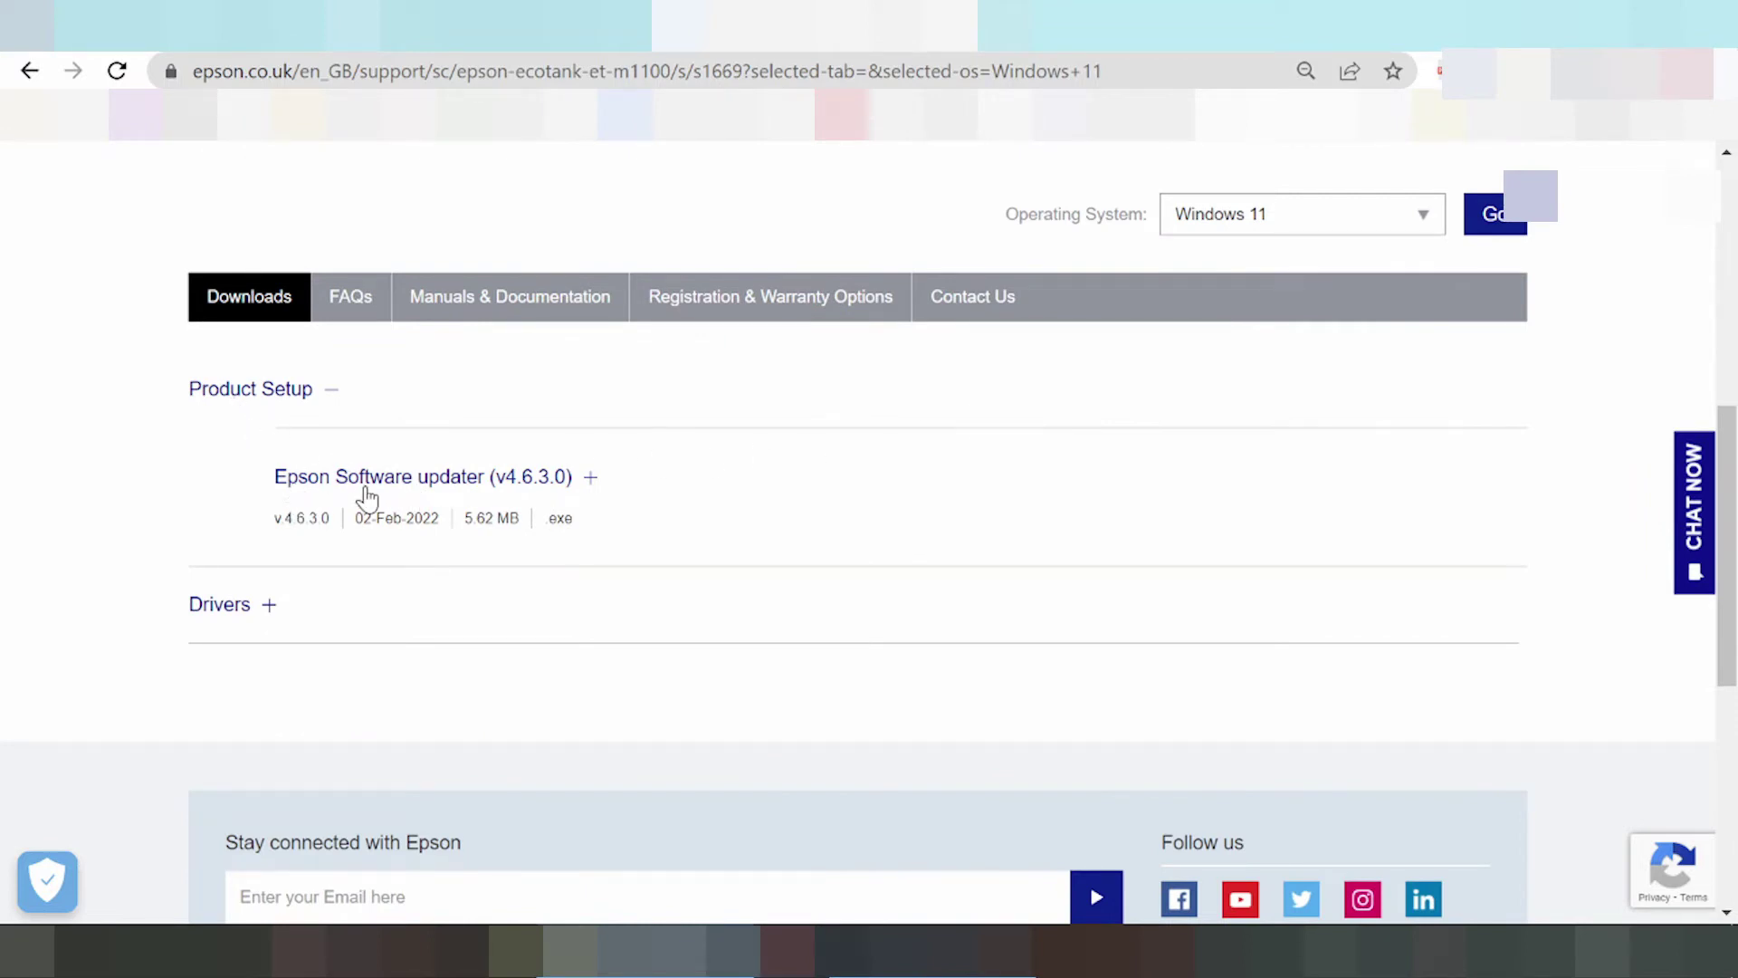
click(589, 480)
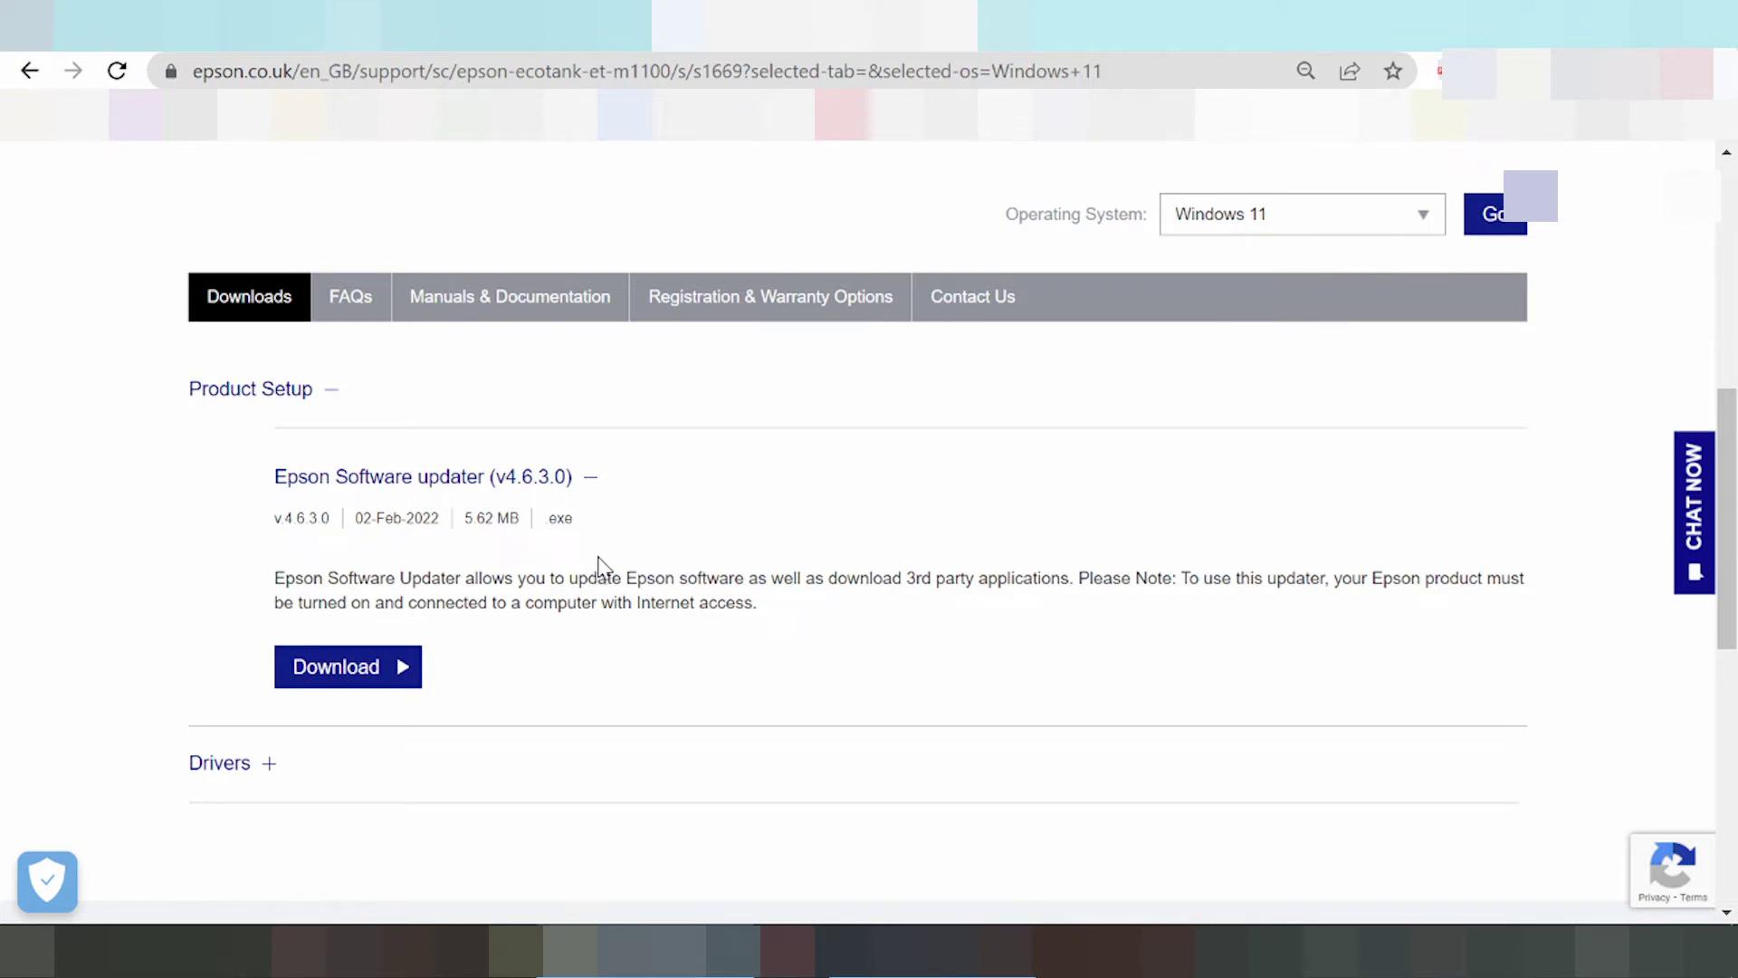
scroll(625, 573, up, 6)
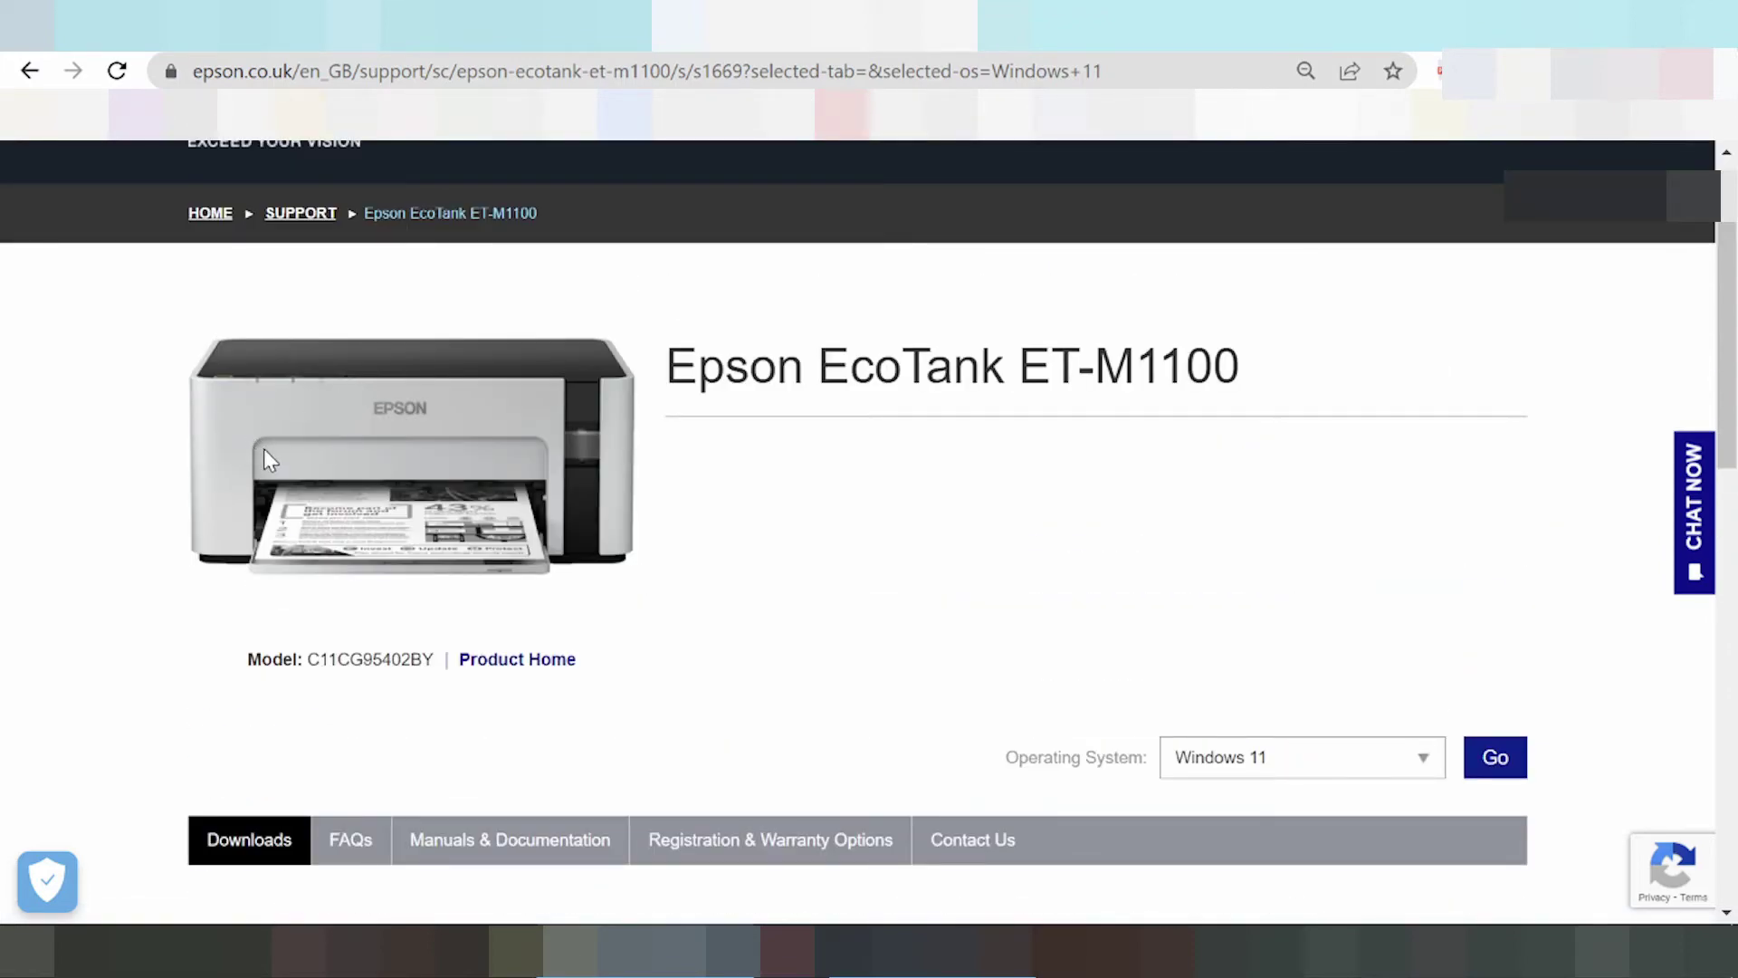
scroll(264, 450, down, 8)
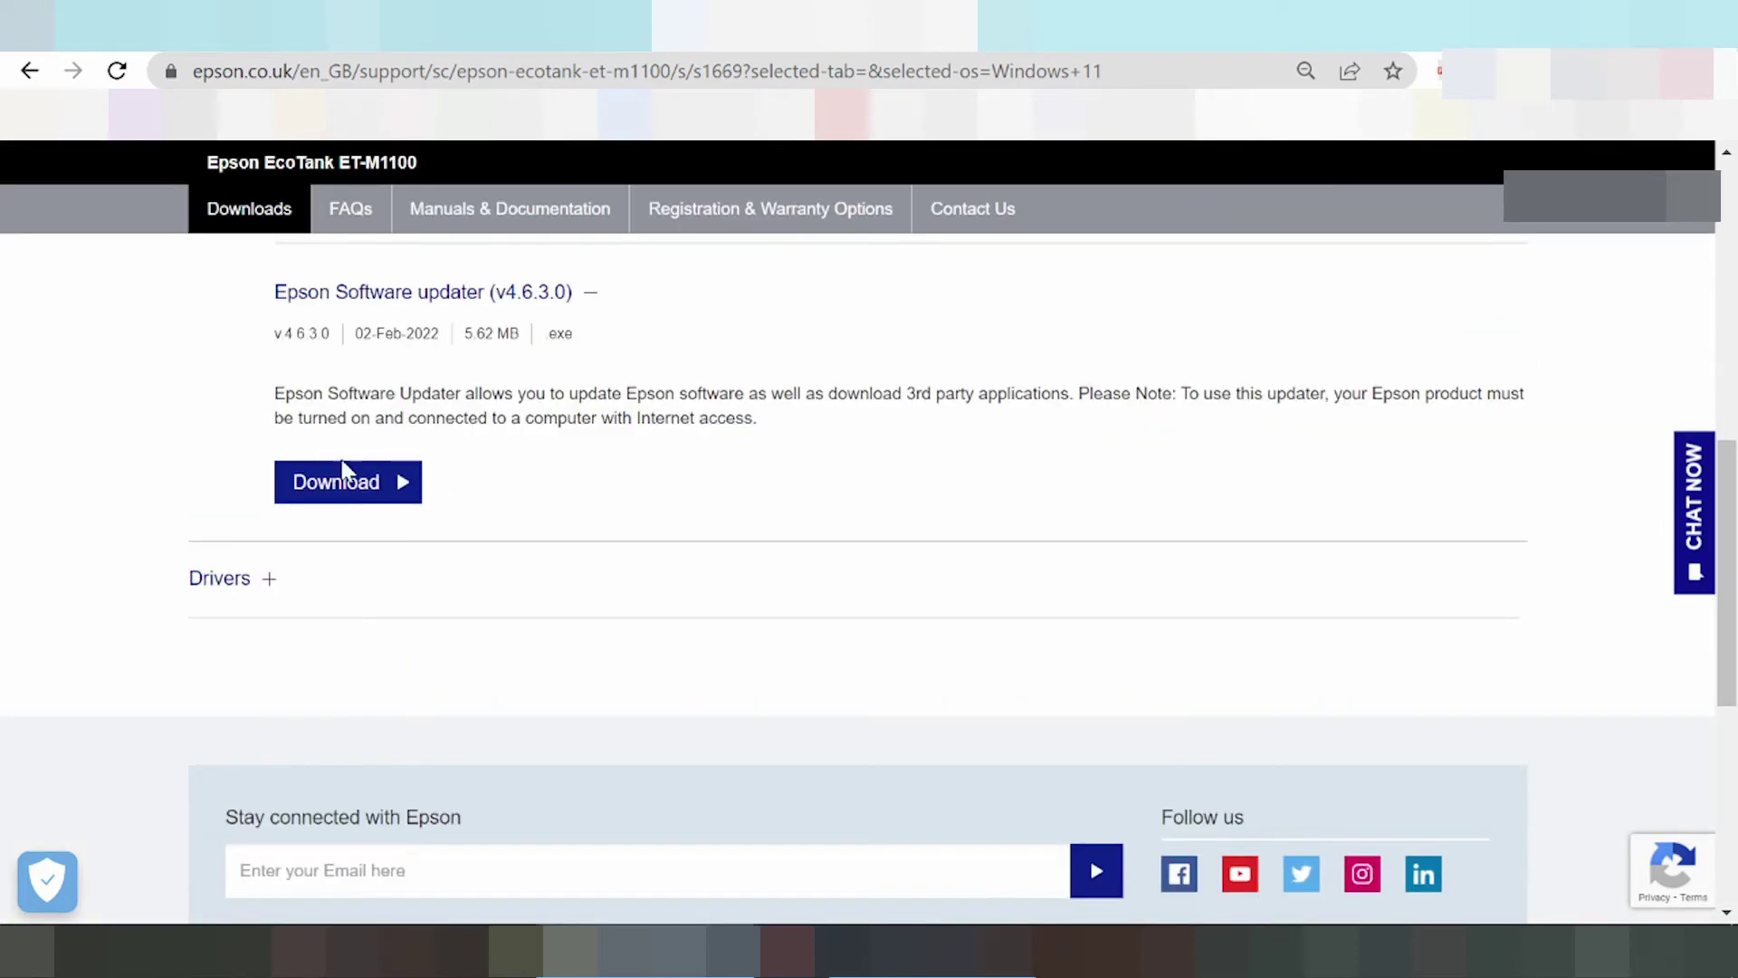
click(344, 472)
click(399, 485)
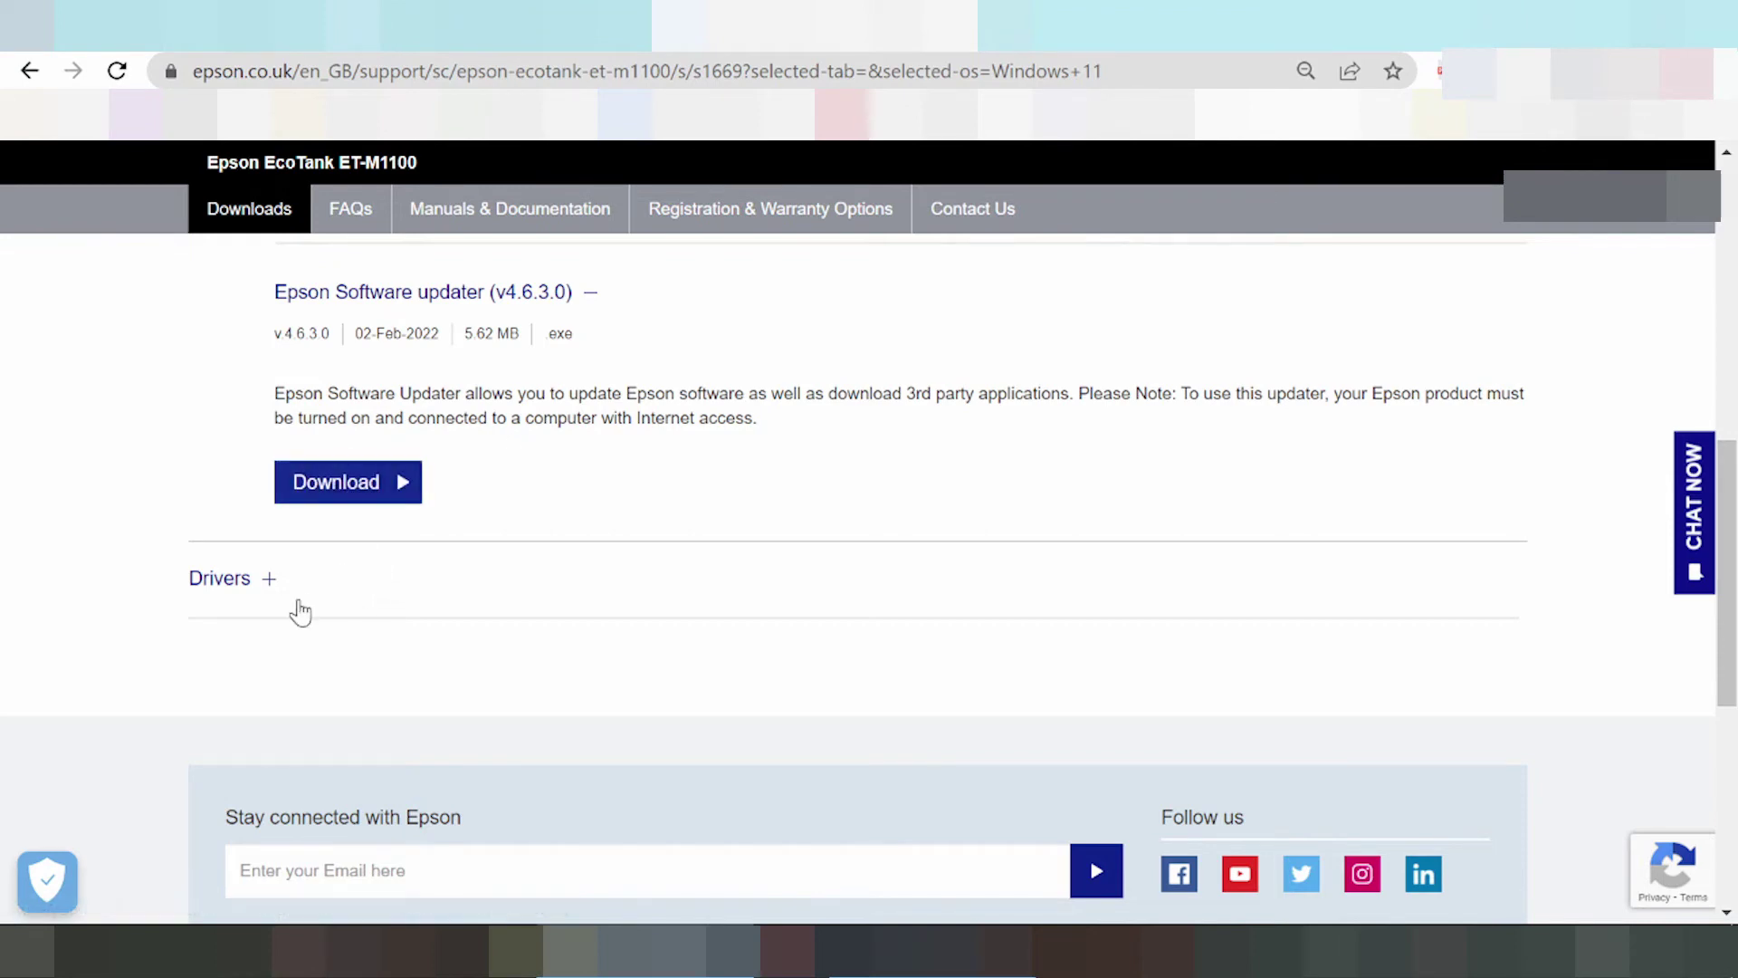
Expand the Drivers section and show the details of the EPSON Universal Print Driver (v2.70.06)
click(270, 581)
scroll(447, 590, down, 2)
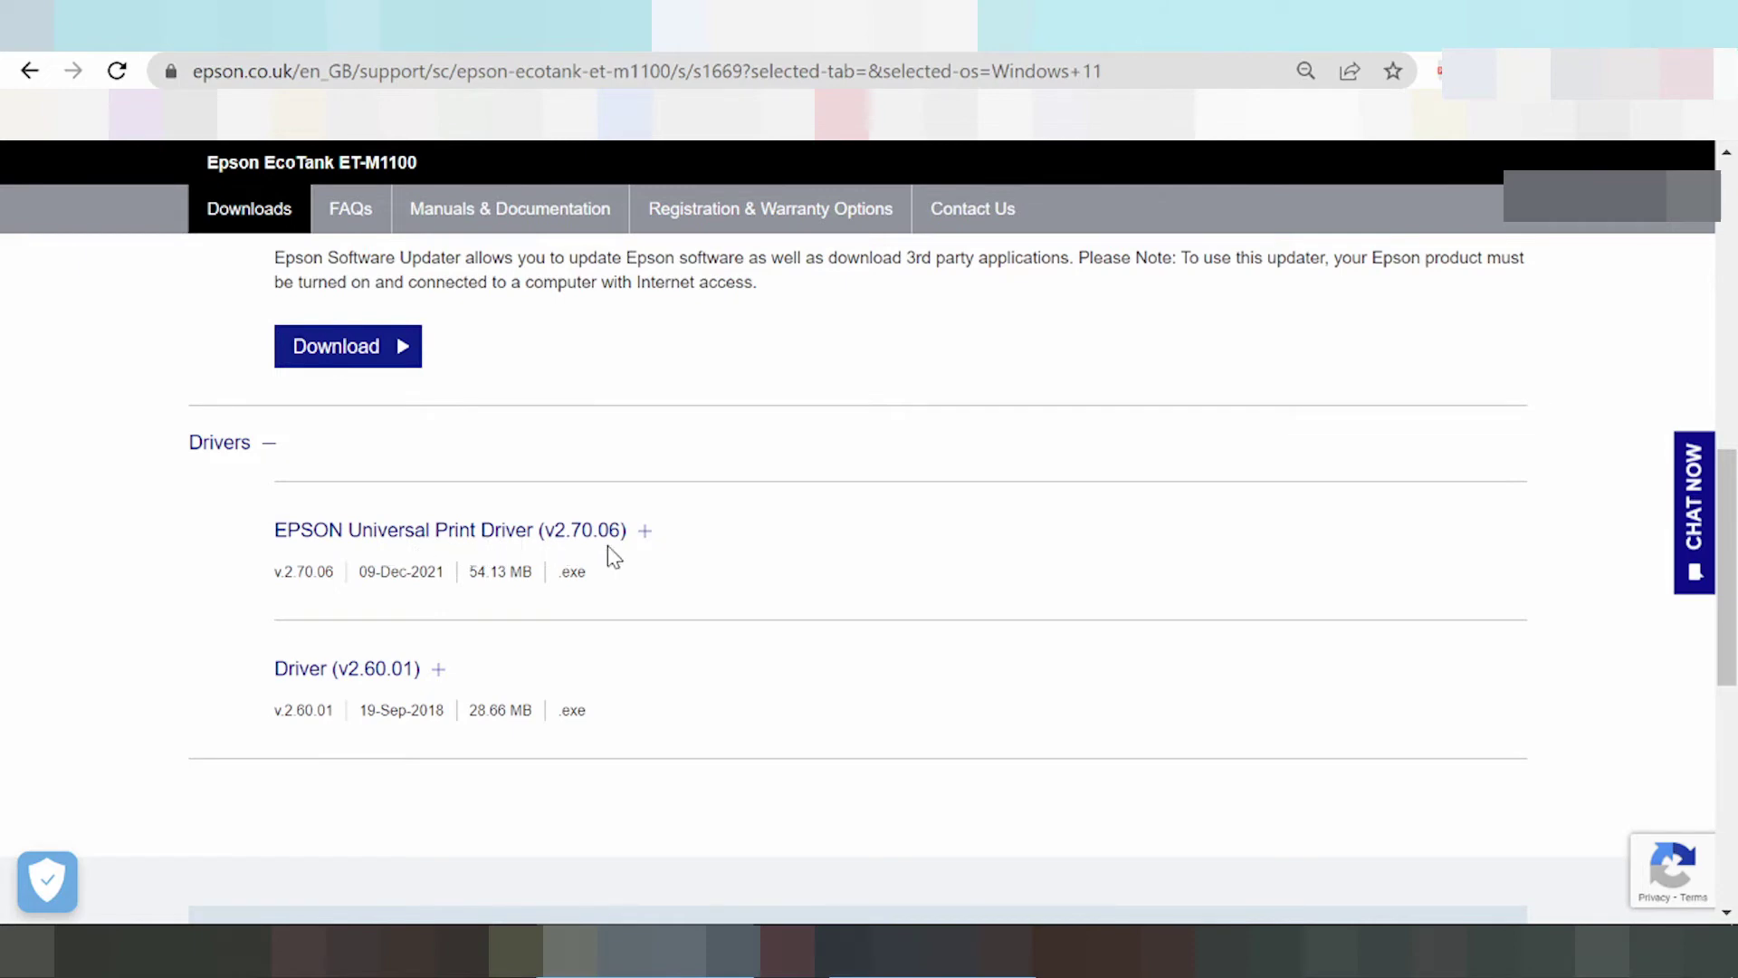
click(642, 533)
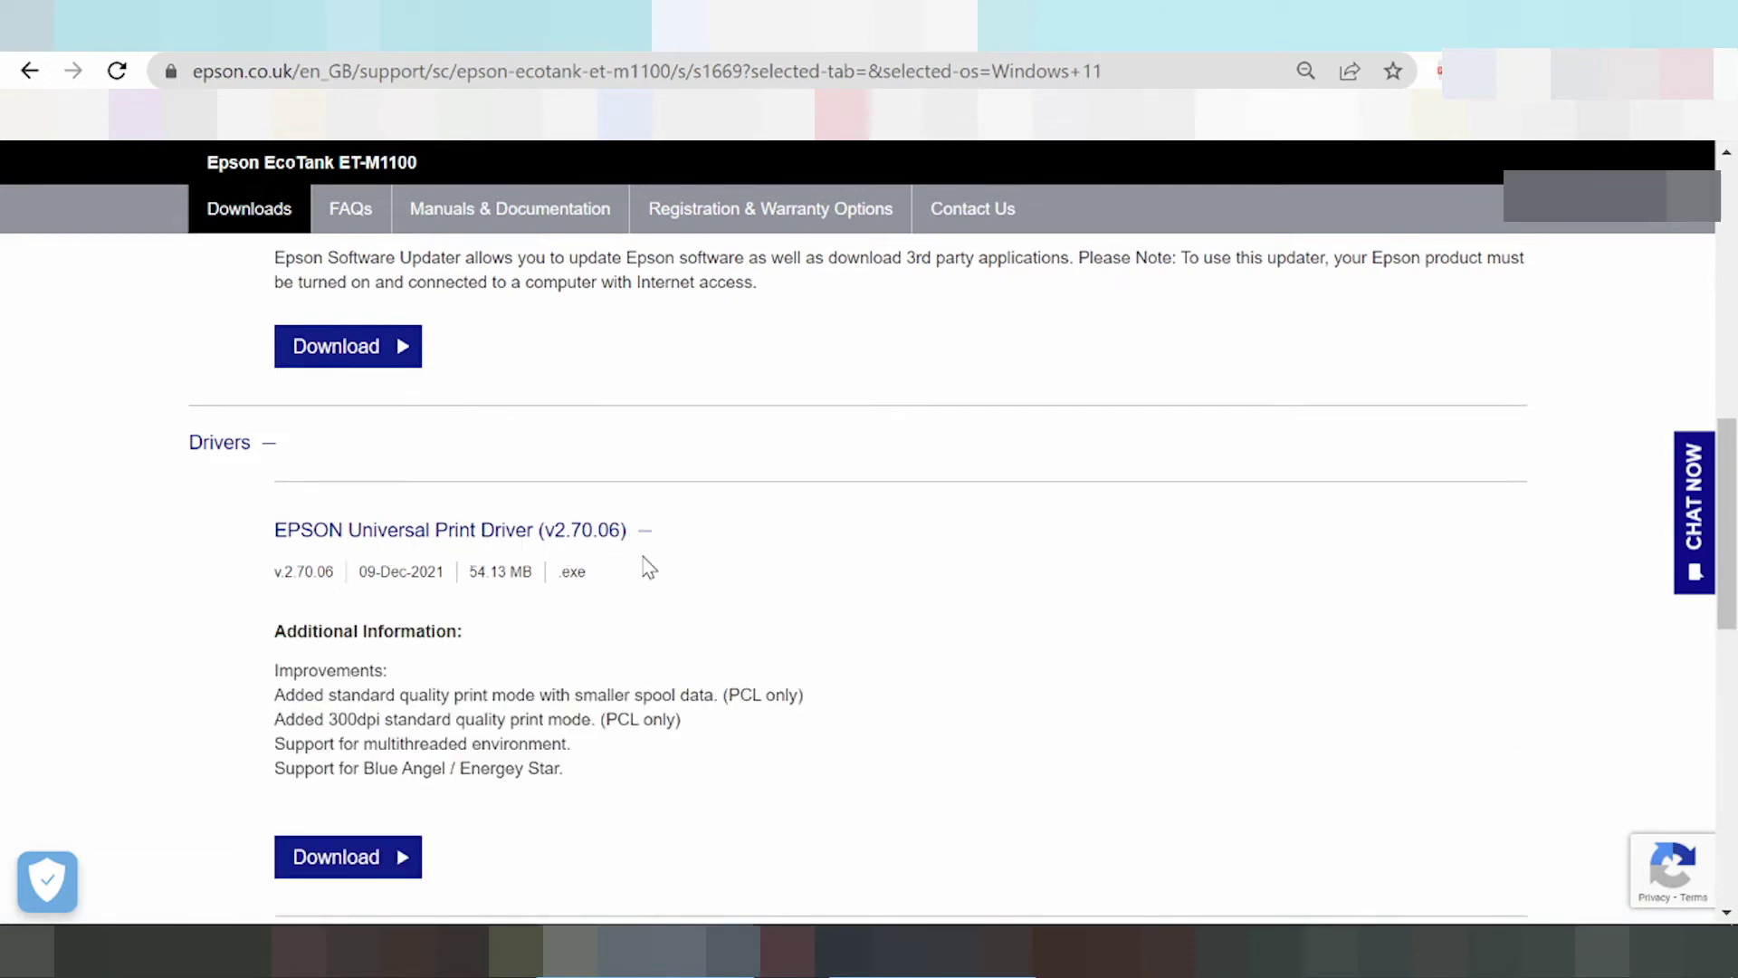
scroll(649, 569, down, 2)
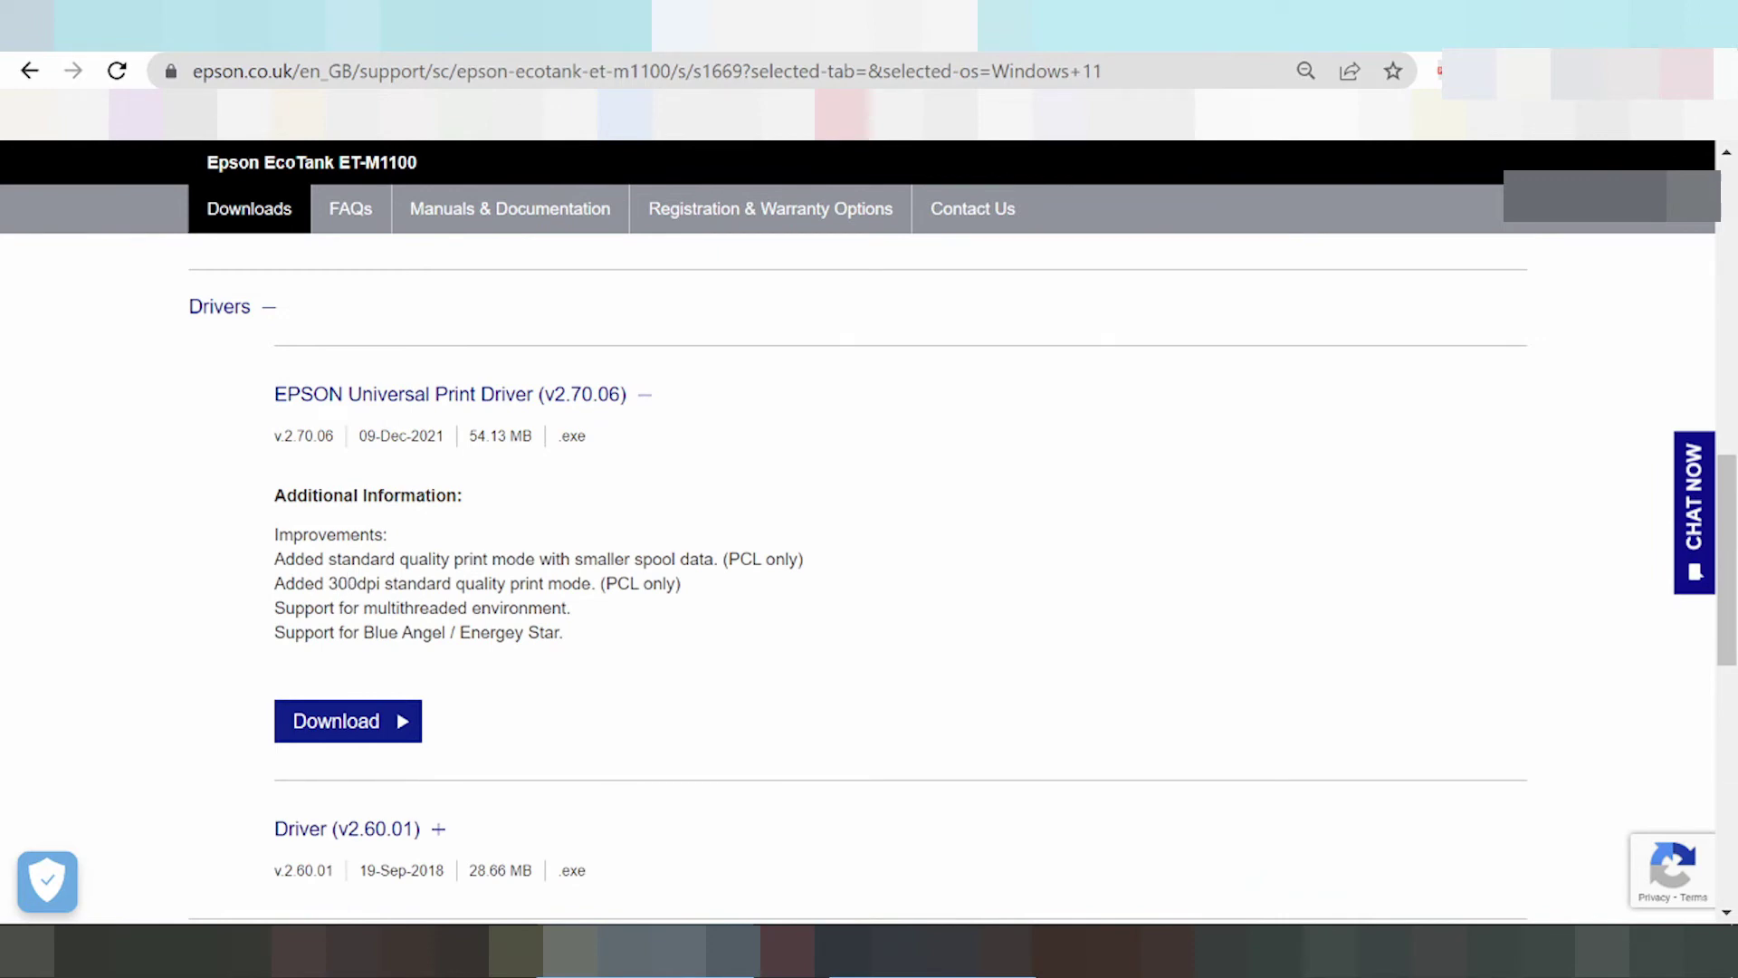
Examine the listed improvements in the EPSON Universal Print Driver's additional information, highlighting the notes on the print modes
drag(329, 559, 713, 545)
click(543, 605)
click(534, 584)
drag(464, 584, 540, 585)
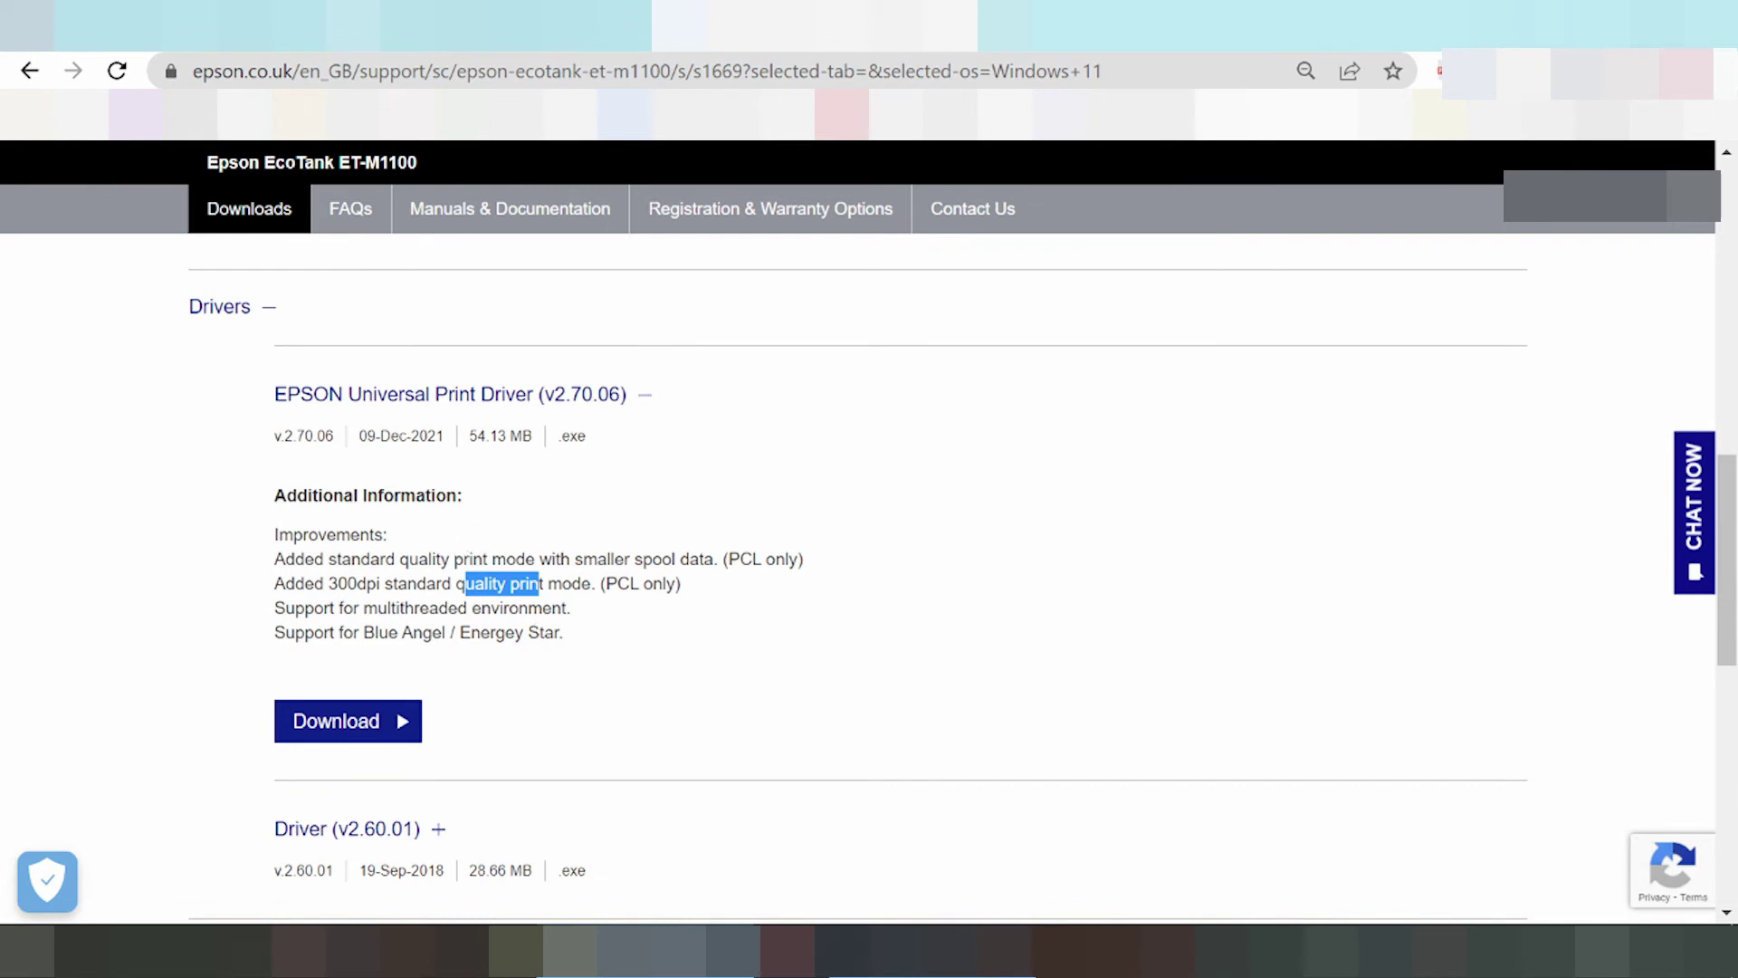
scroll(621, 589, down, 2)
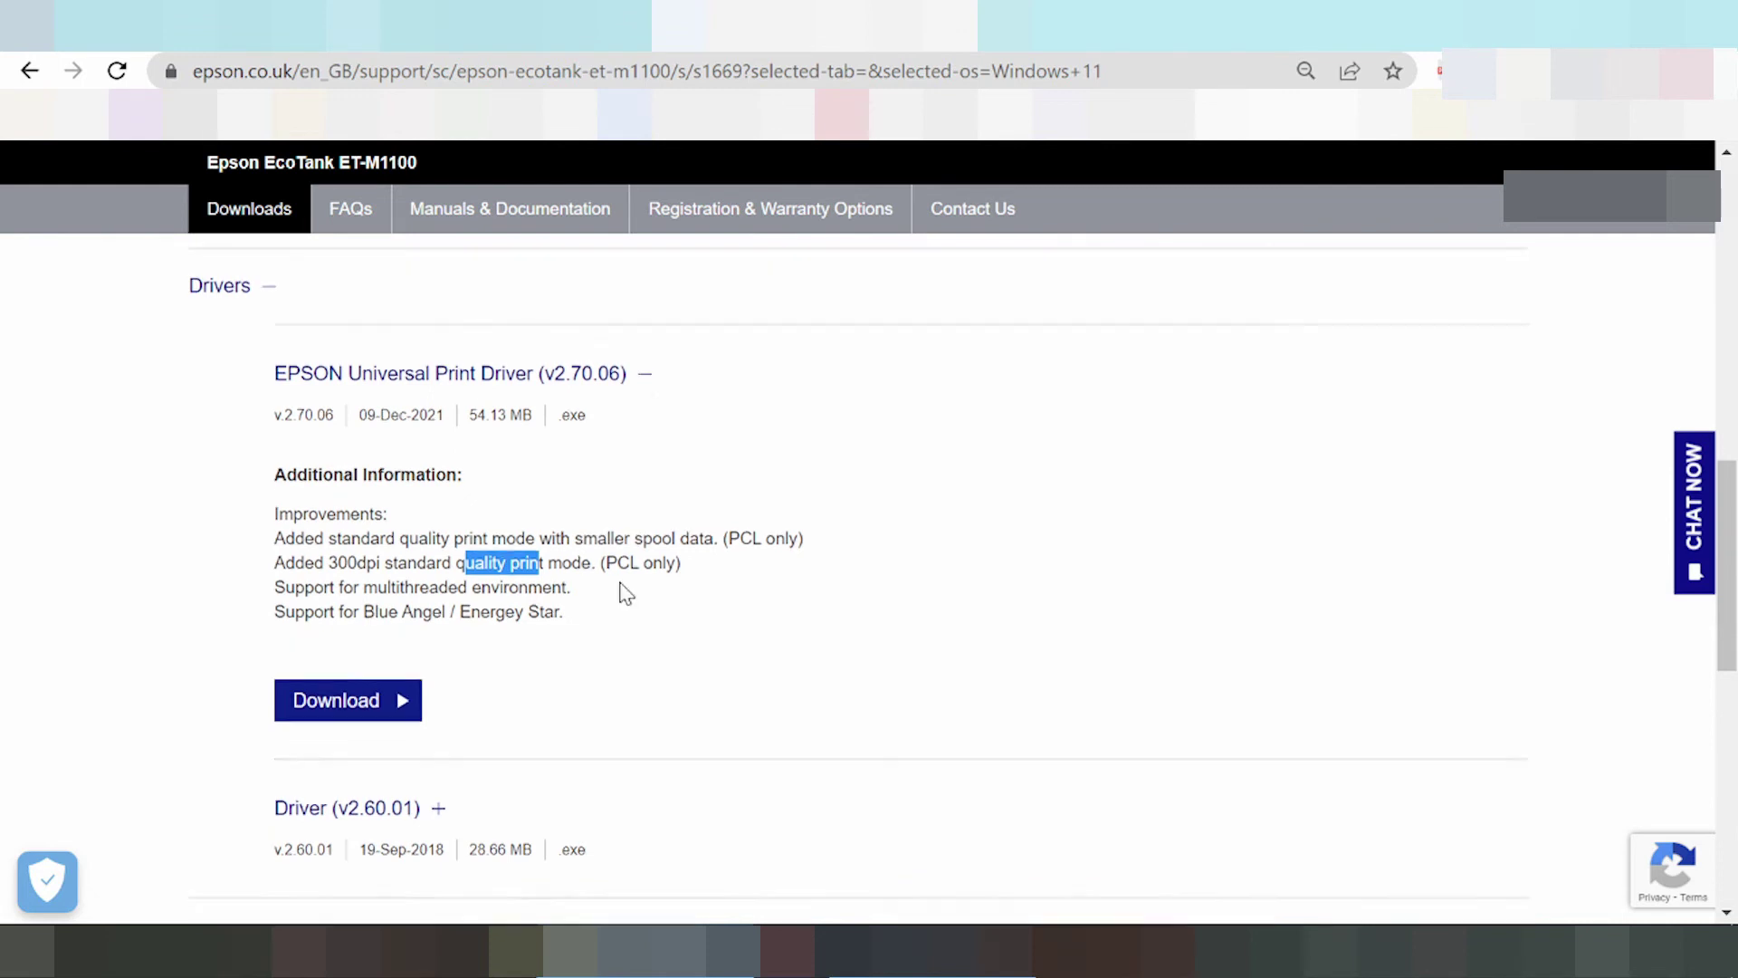
Expand the Driver (v2.60.01) entry and compare its release date with that of the EPSON Universal Print Driver (v2.70.06)
click(439, 696)
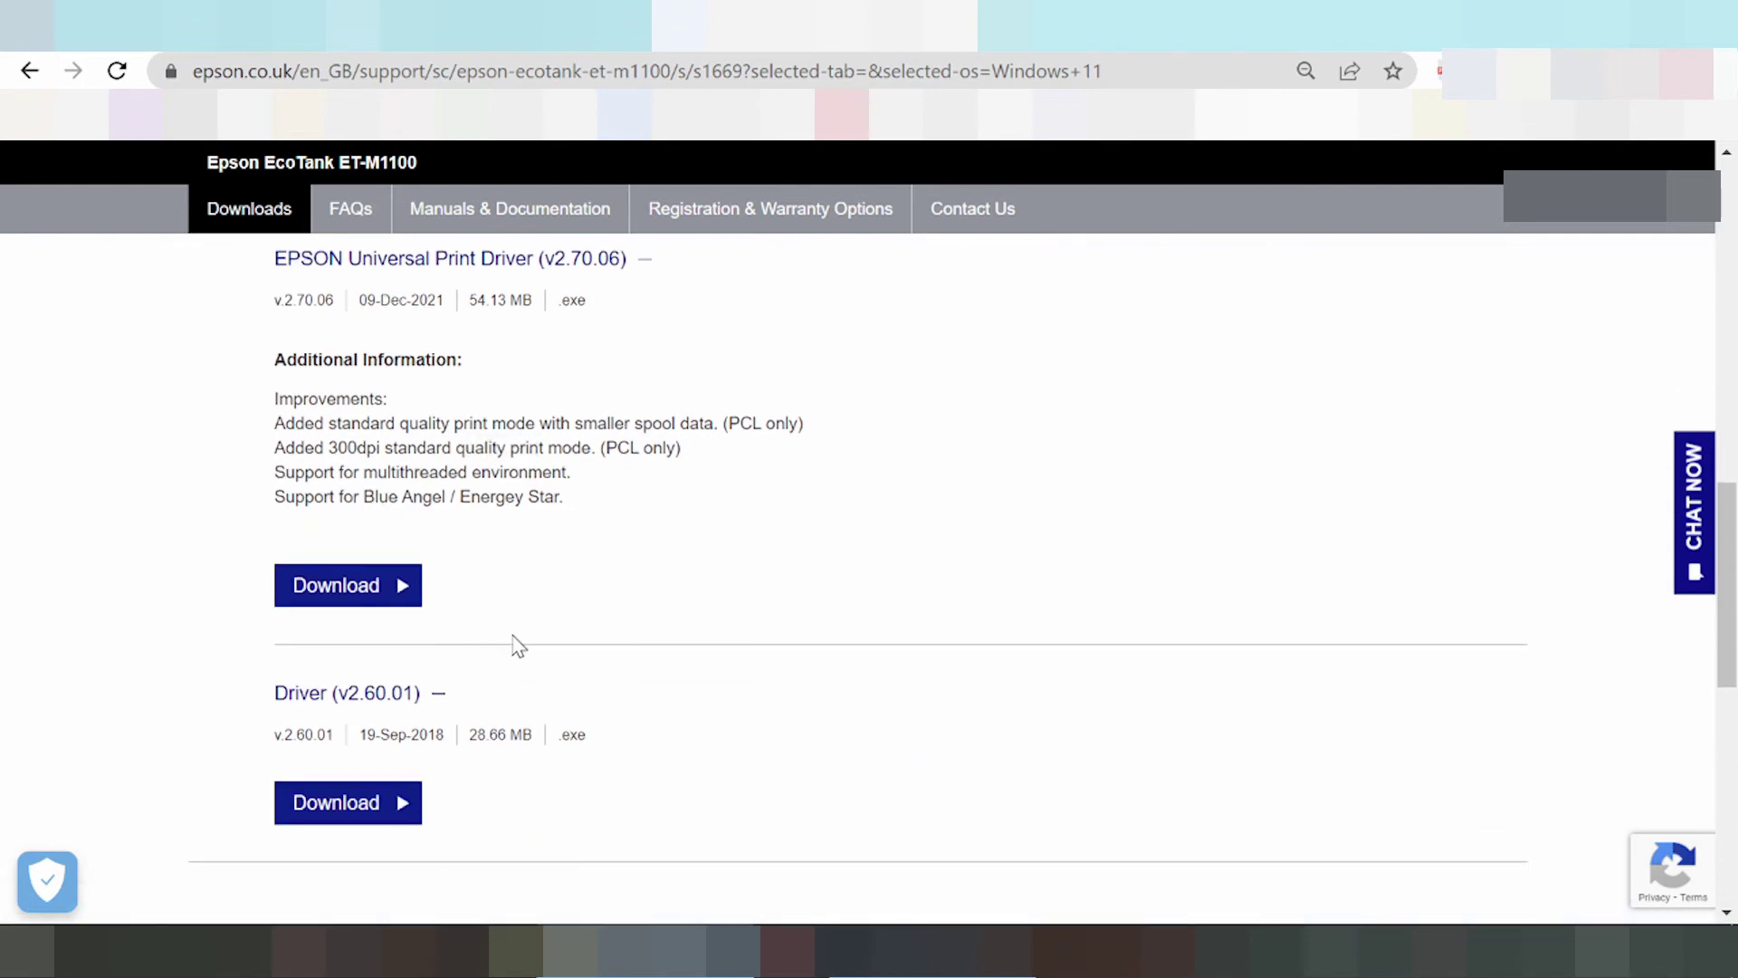
scroll(512, 644, down, 2)
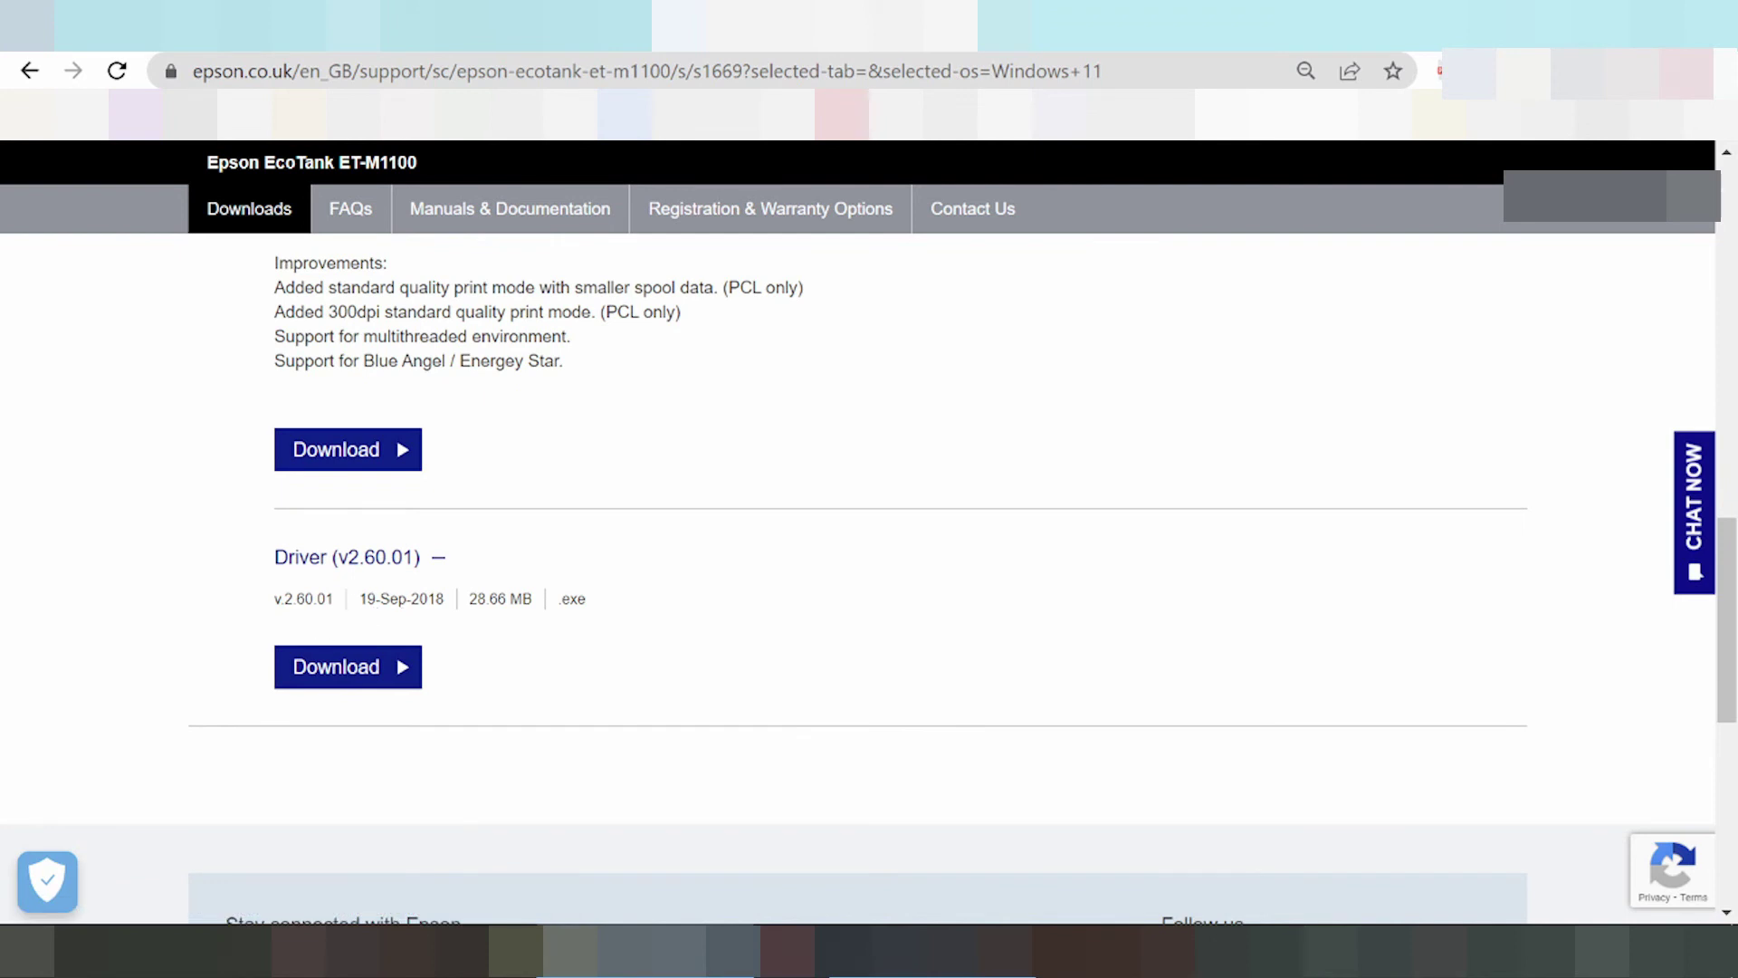
drag(359, 599, 419, 599)
scroll(487, 583, up, 2)
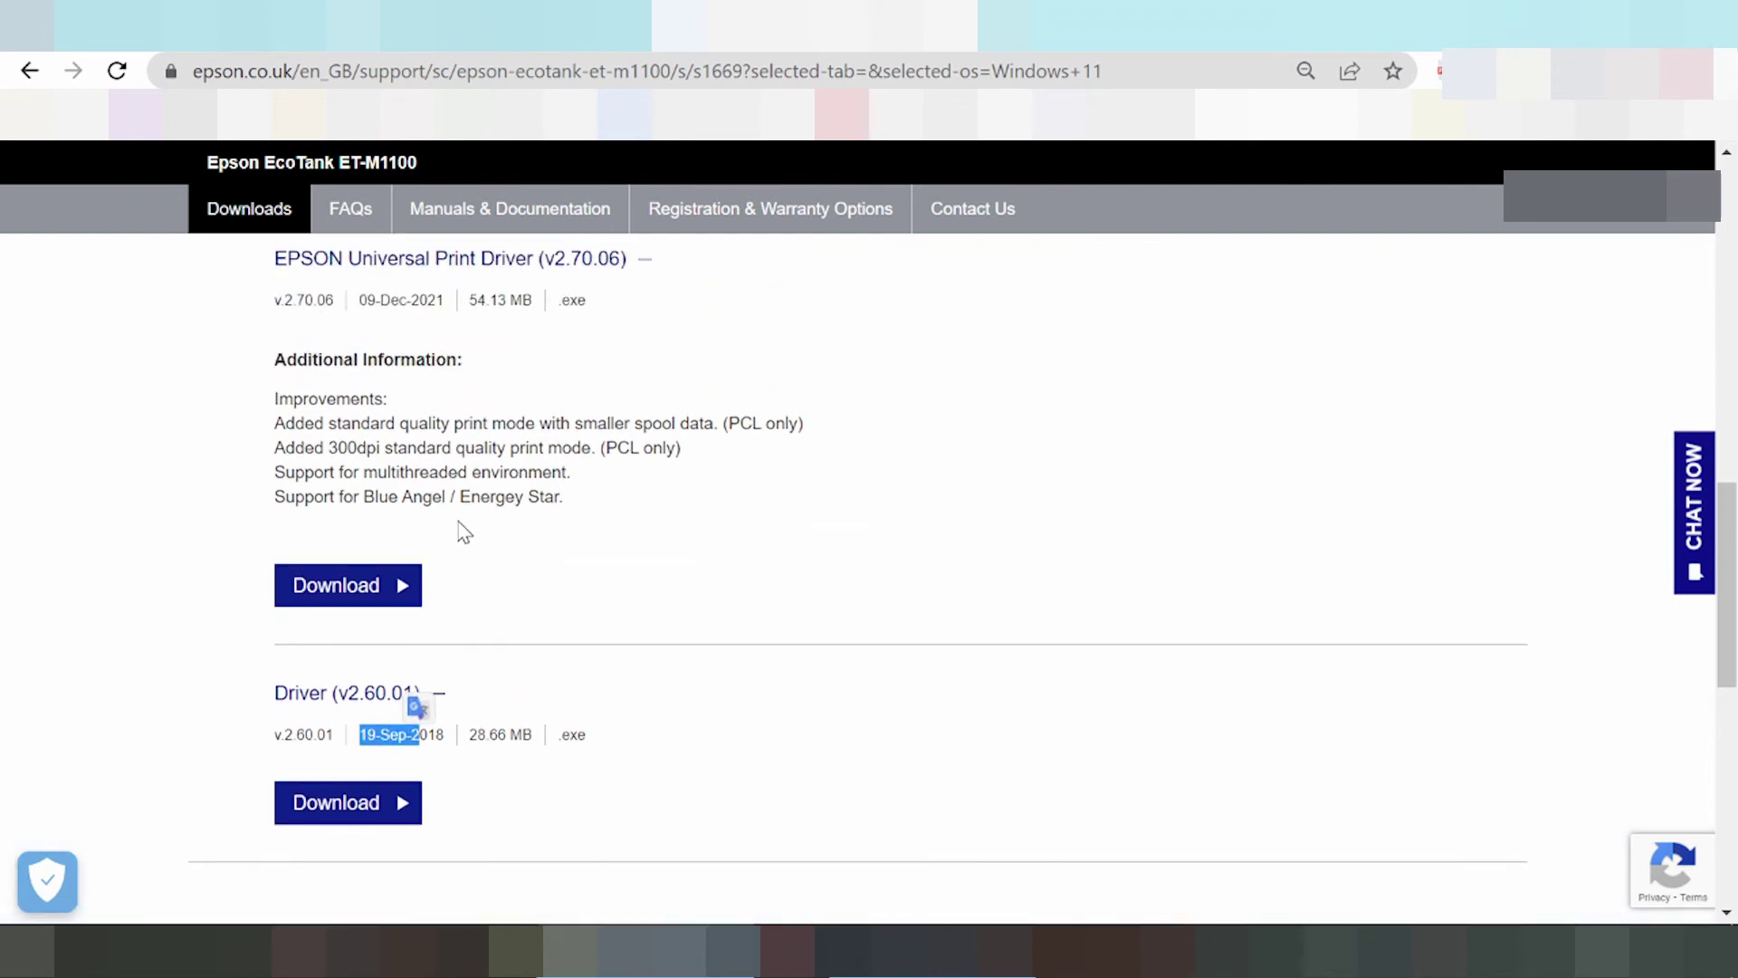
drag(359, 300, 427, 300)
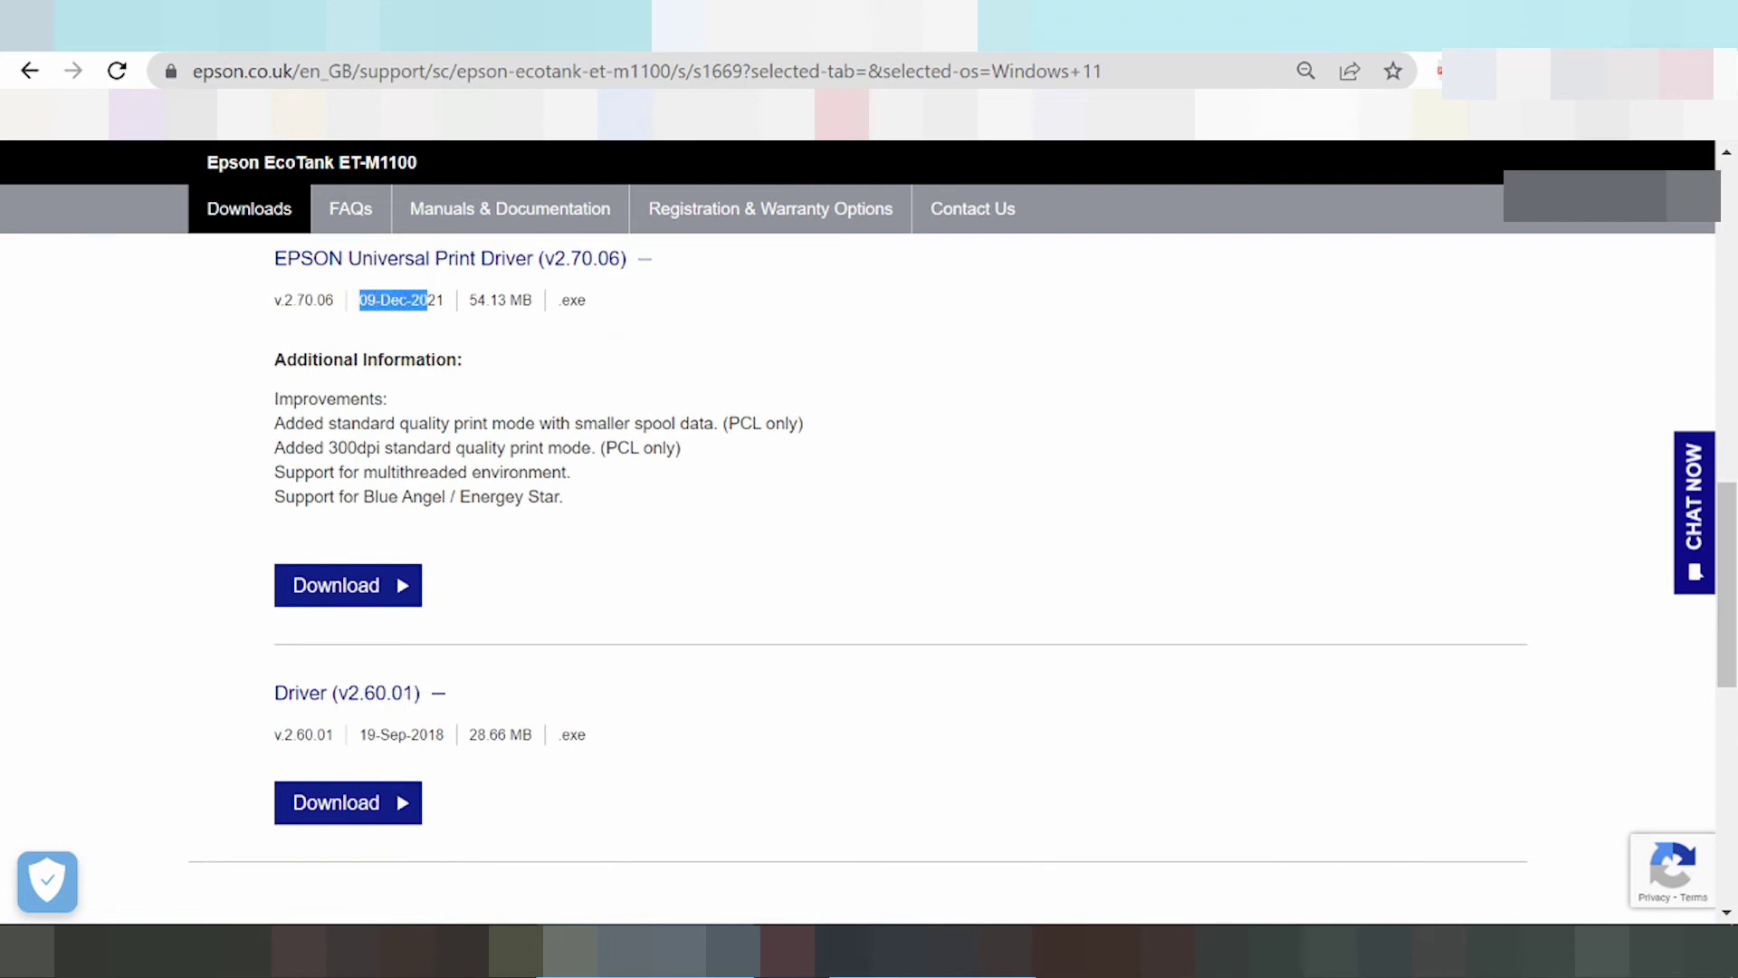
Download the EPSON Universal Print Driver (v2.70.06) installer from the Drivers section
scroll(429, 324, up, 2)
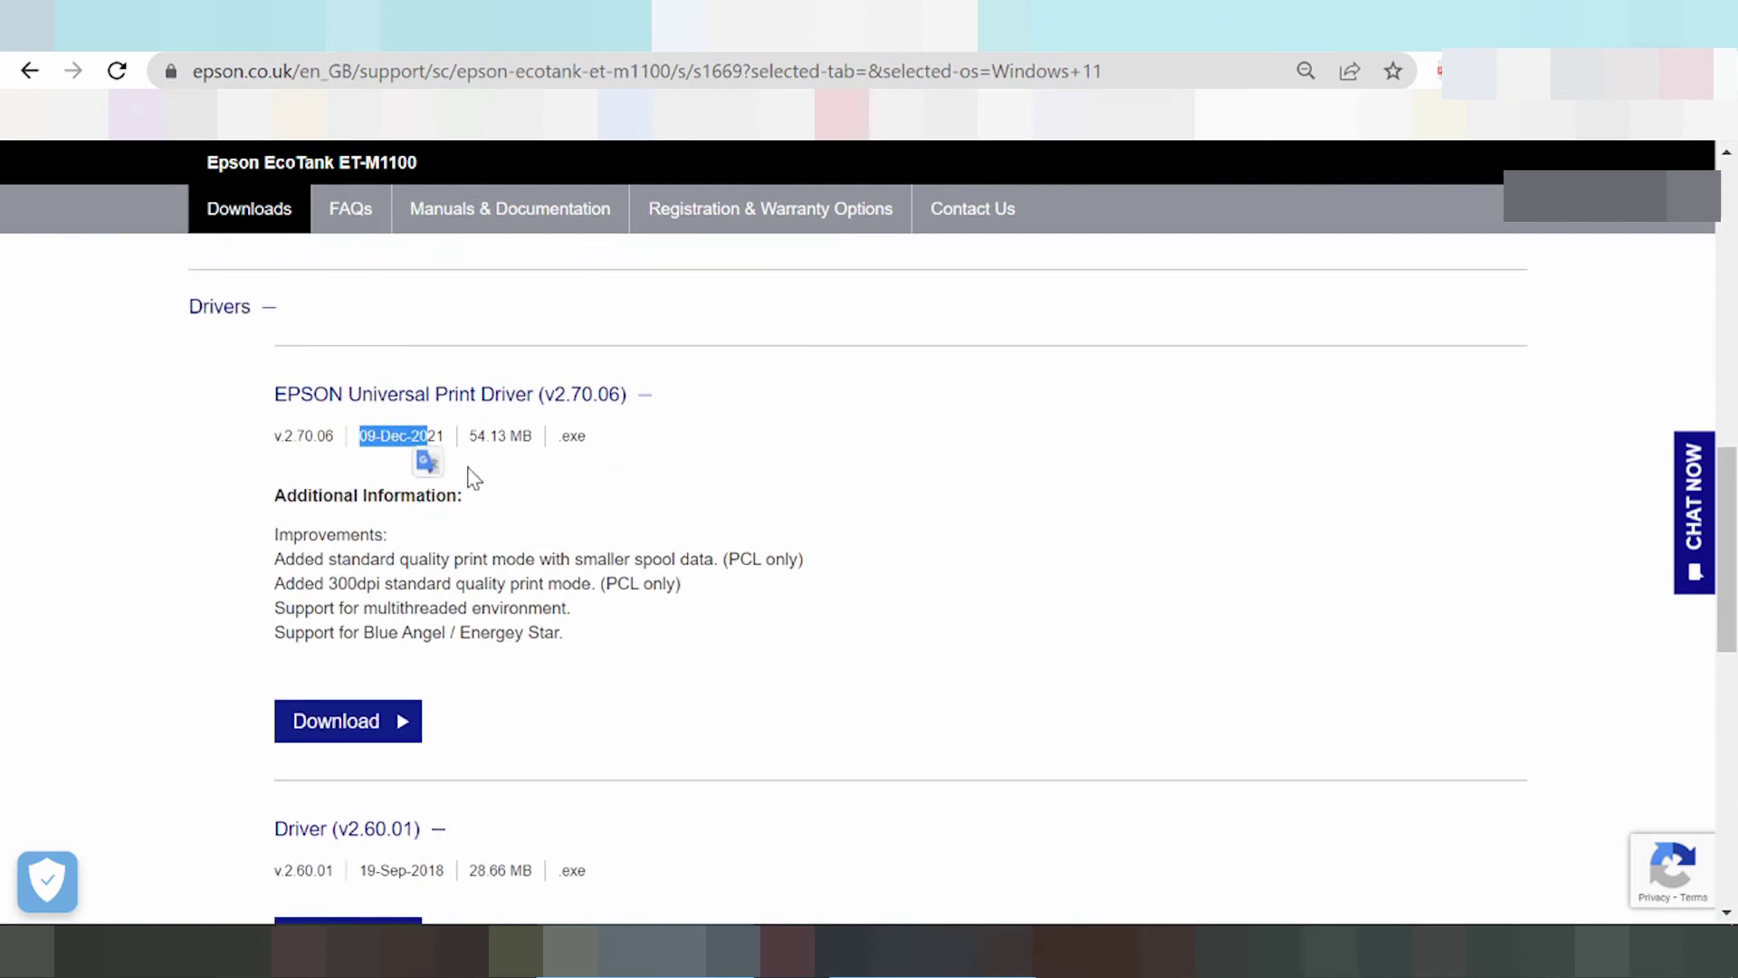
click(409, 711)
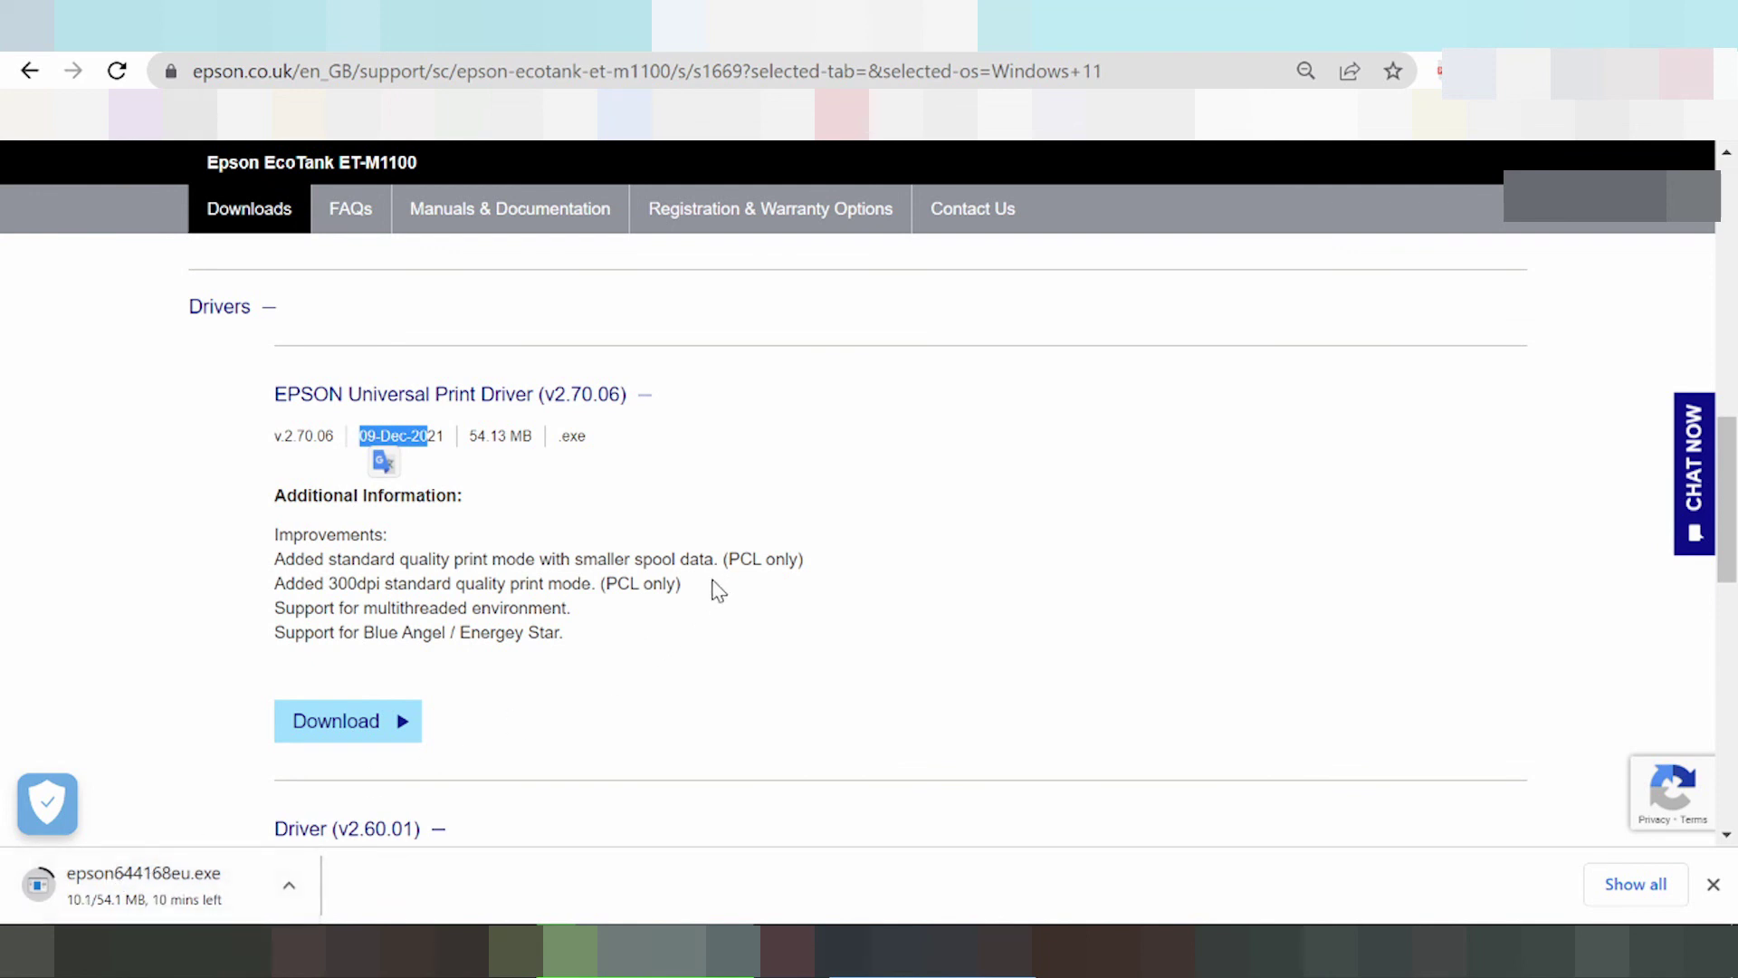
scroll(727, 590, up, 3)
scroll(727, 597, up, 5)
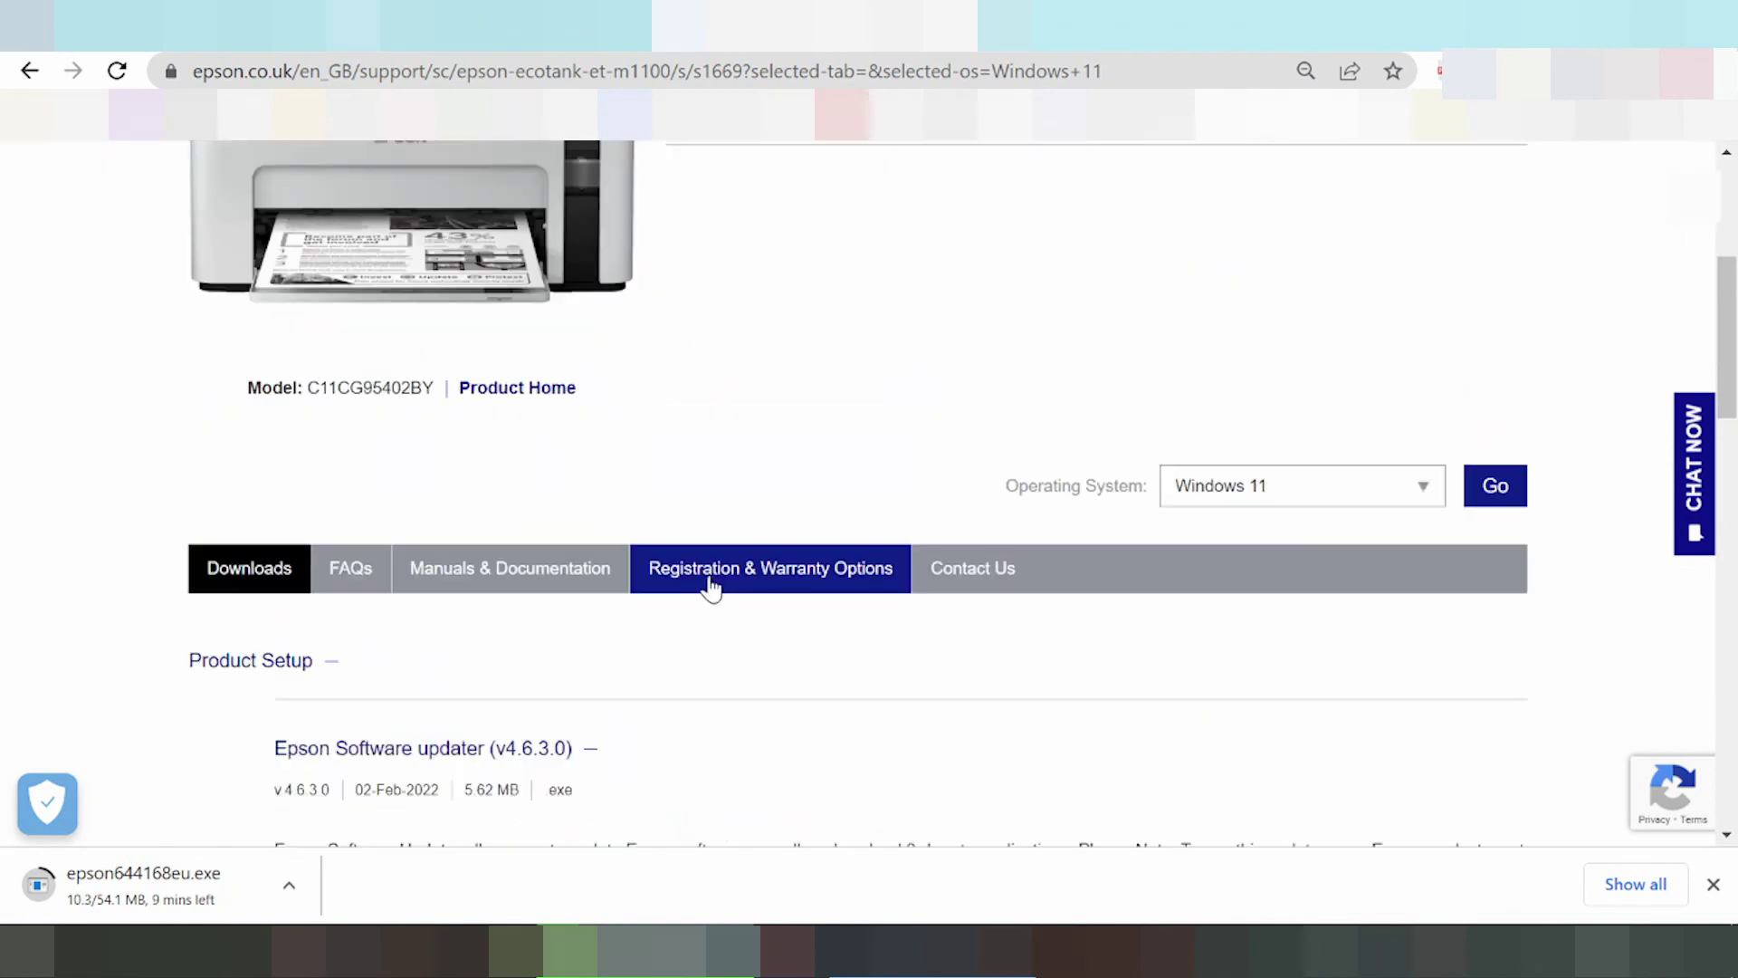
scroll(810, 267, up, 2)
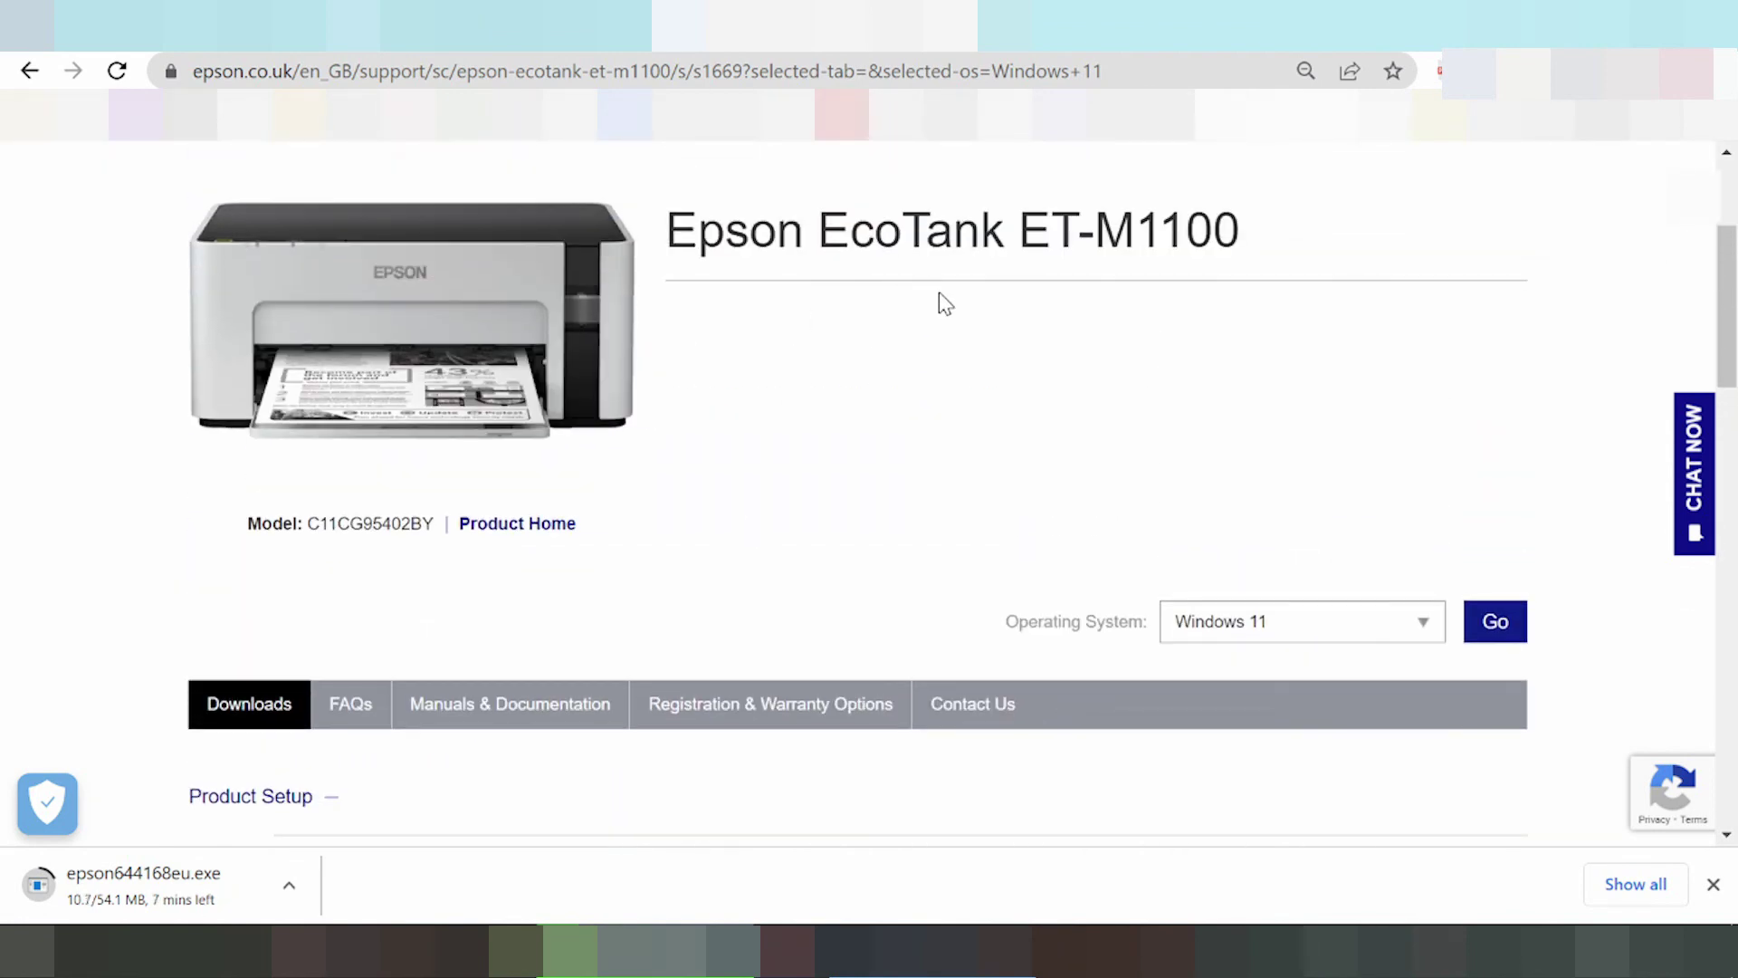
scroll(960, 326, up, 3)
scroll(969, 376, down, 2)
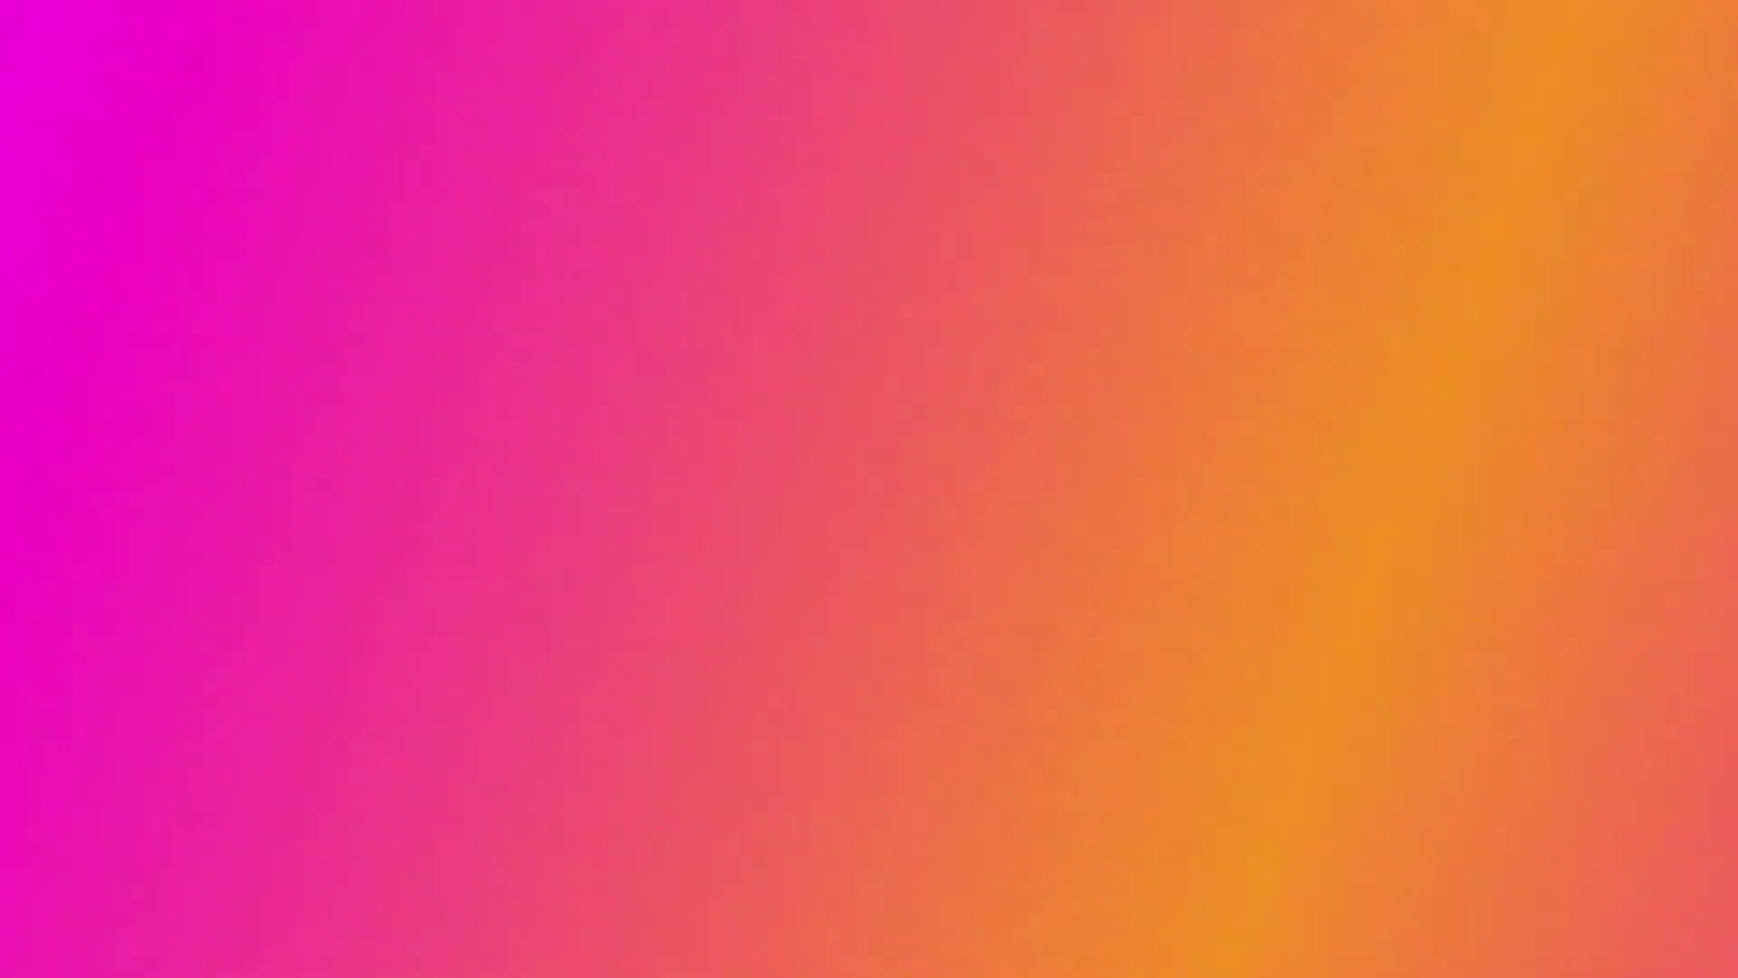